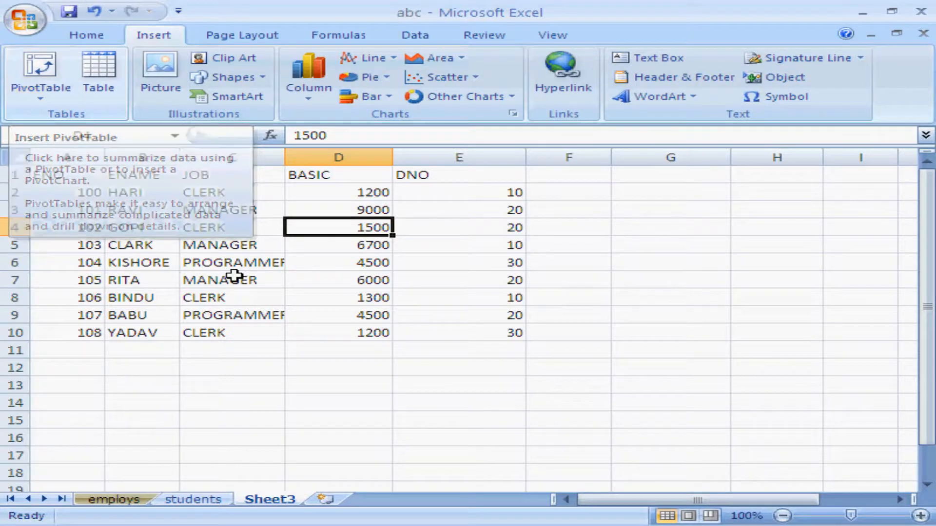
- Review the employee records on Sheet3, looking at the ENAME, JOB and DNO columns
click(341, 397)
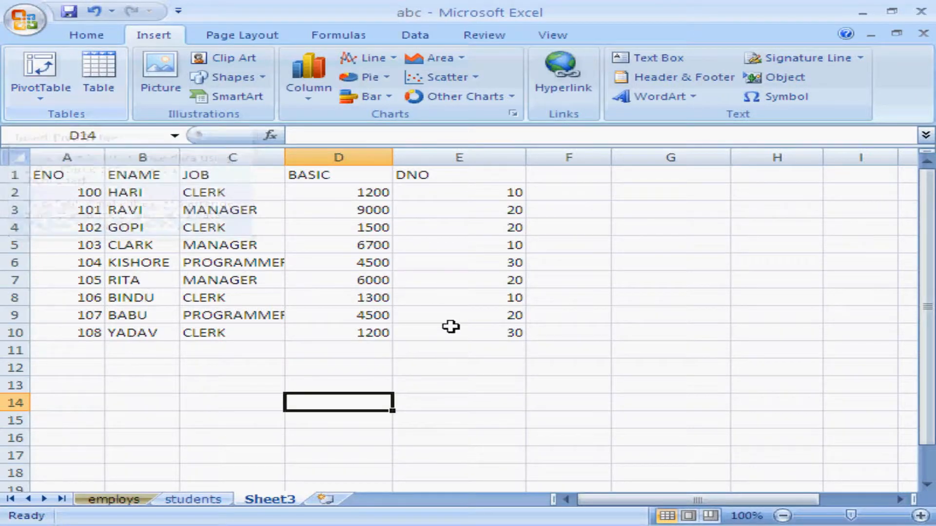
click(414, 390)
click(331, 386)
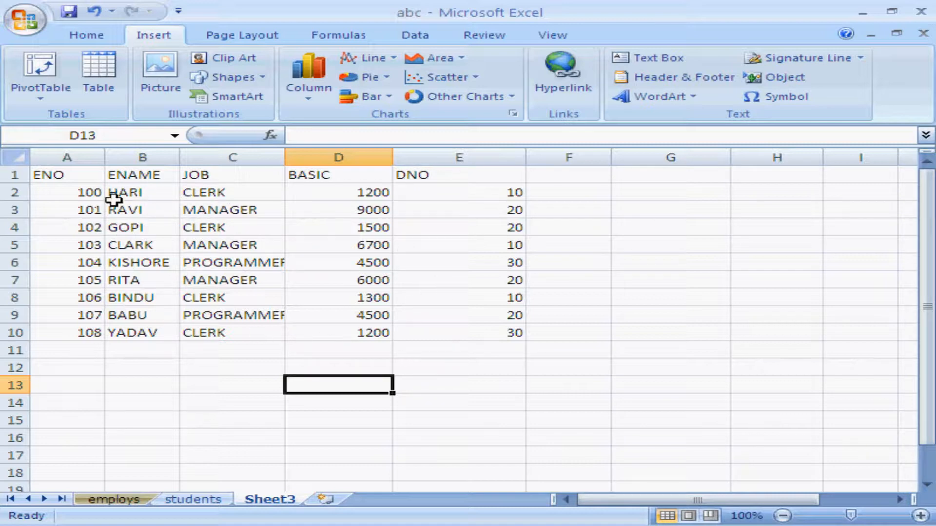
click(134, 194)
click(229, 195)
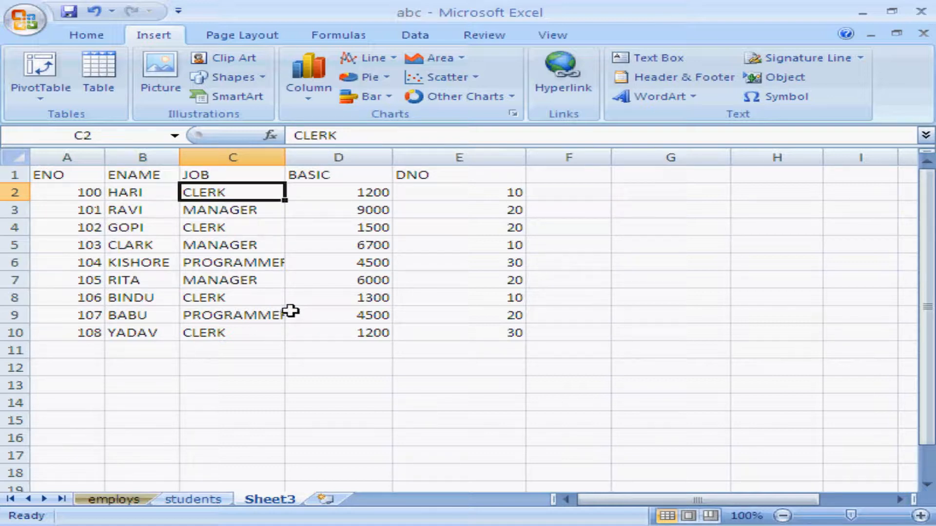
click(506, 192)
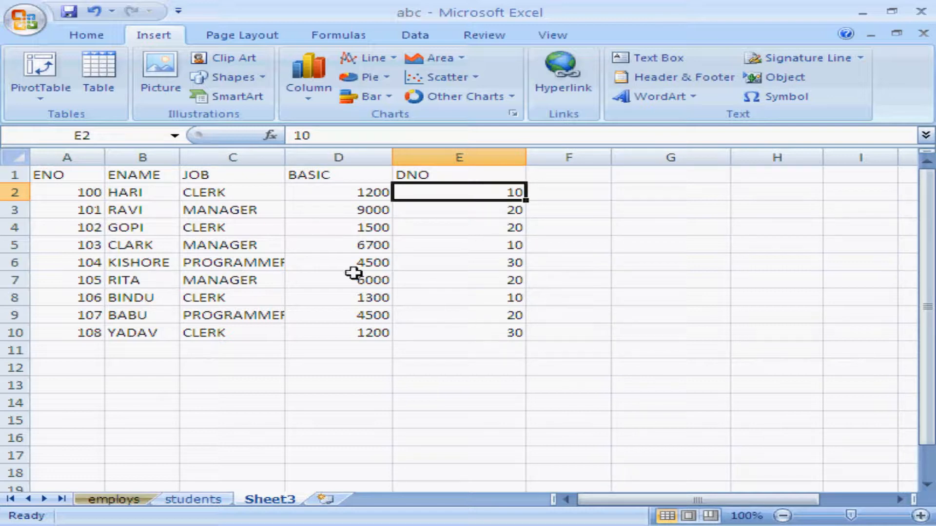
click(214, 195)
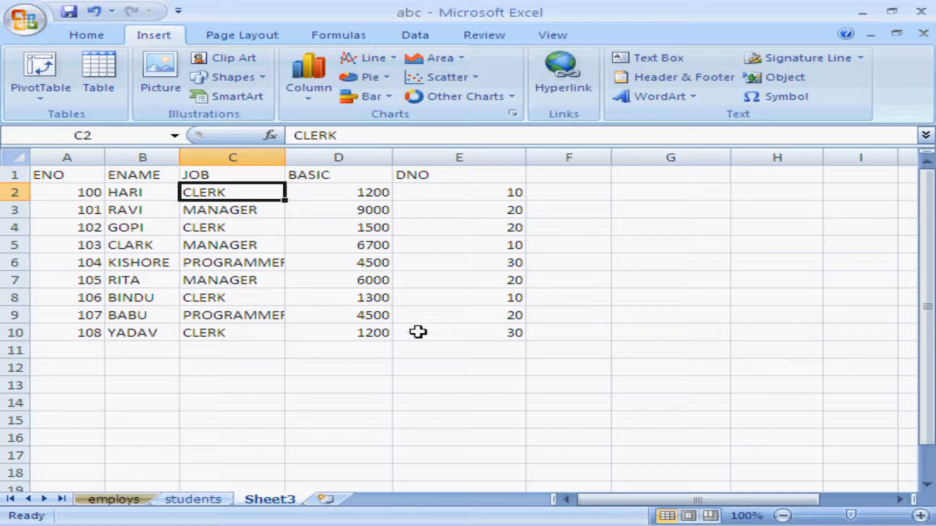
click(363, 404)
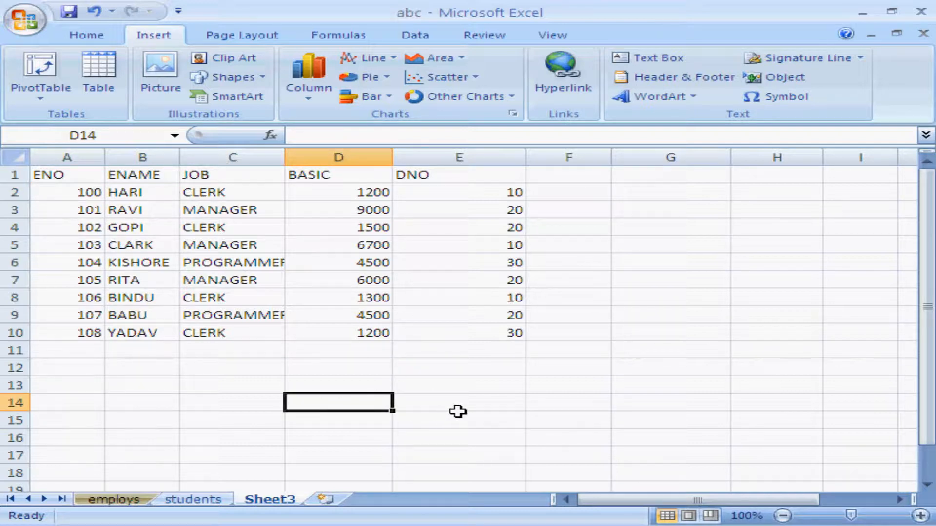
click(414, 407)
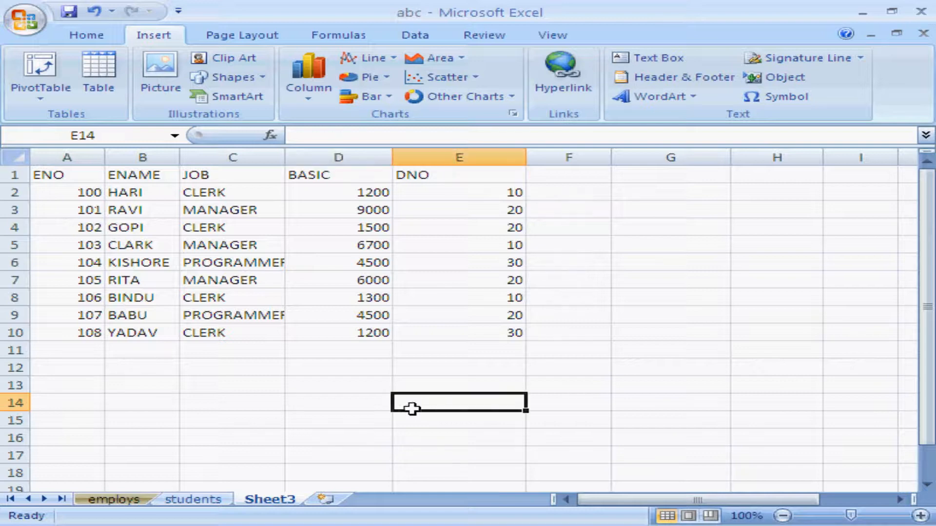
- Create a PivotTable from the JOB, BASIC and DNO data in C1:E10, placed on the existing worksheet at D14
click(341, 402)
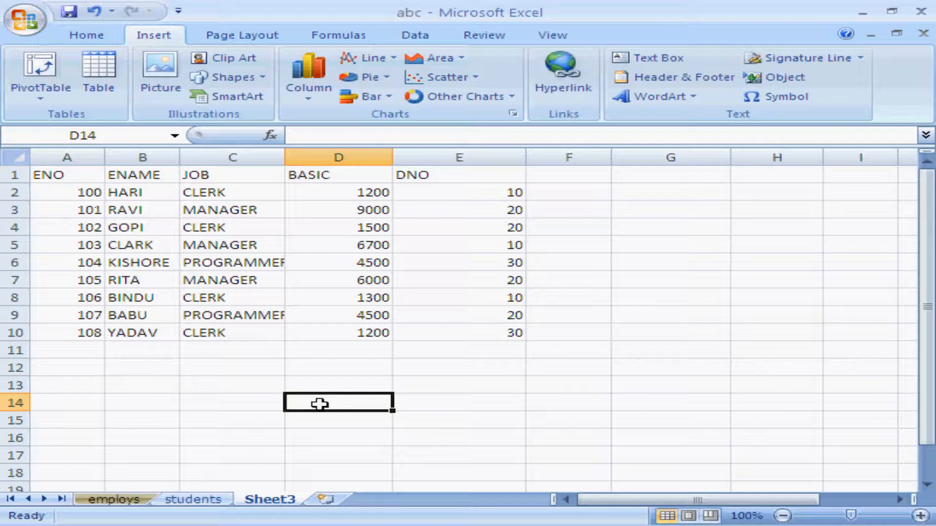
click(51, 95)
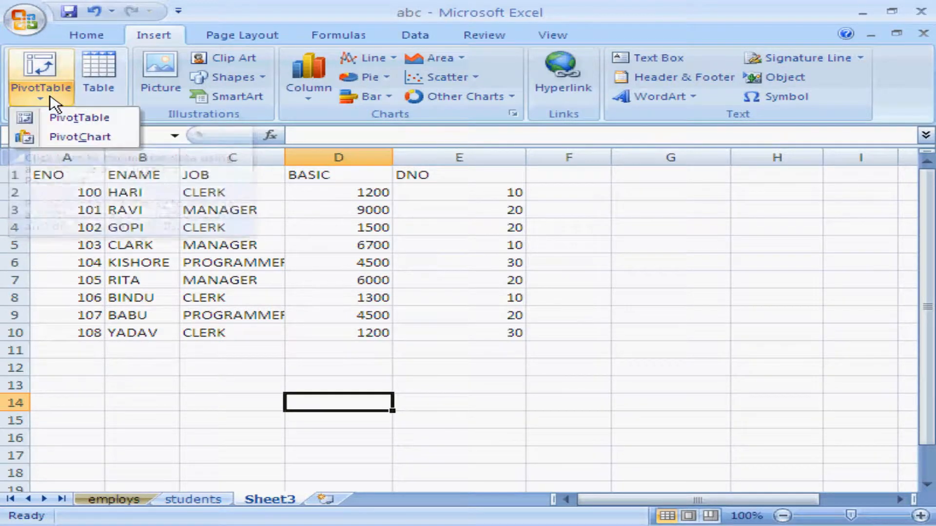
click(80, 119)
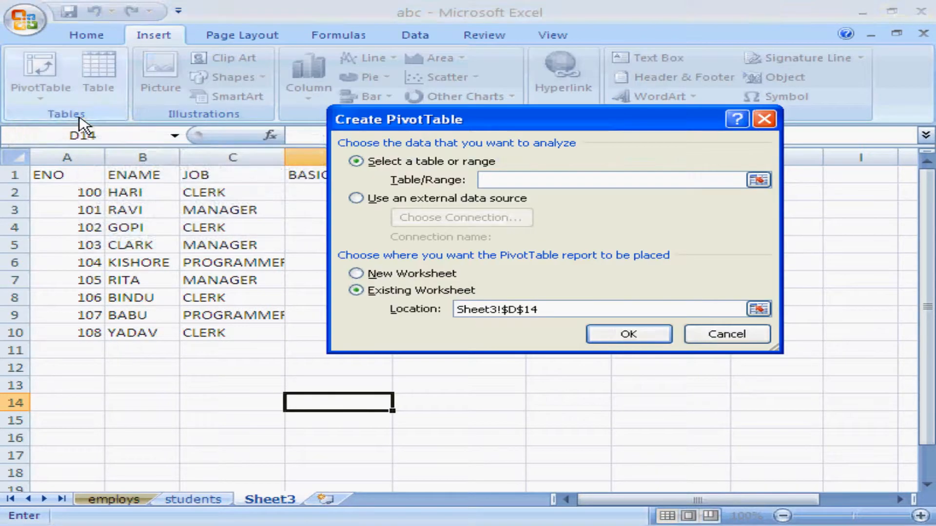
drag(441, 119, 595, 91)
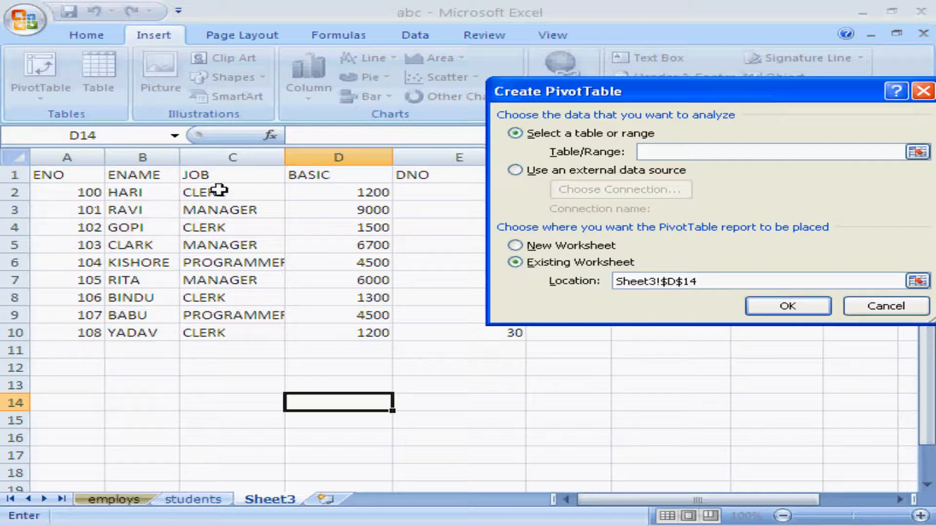
drag(215, 177, 421, 331)
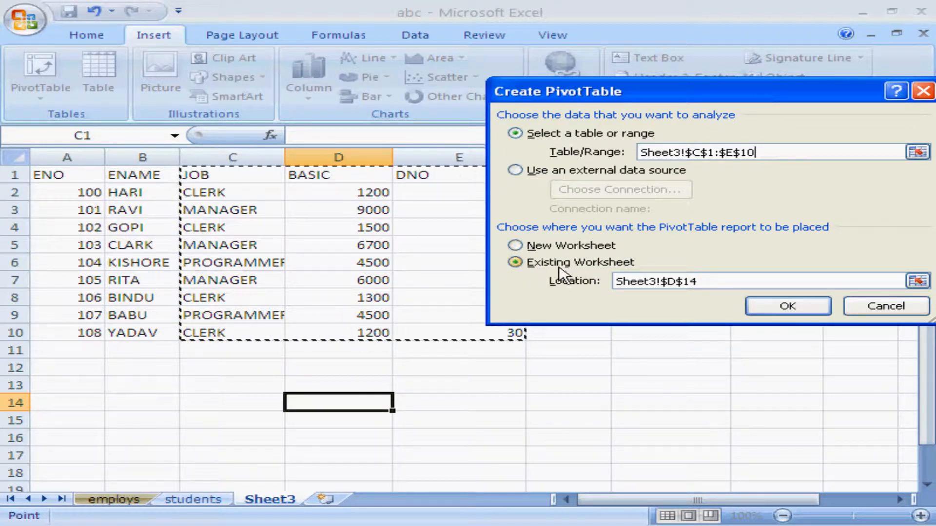
click(703, 282)
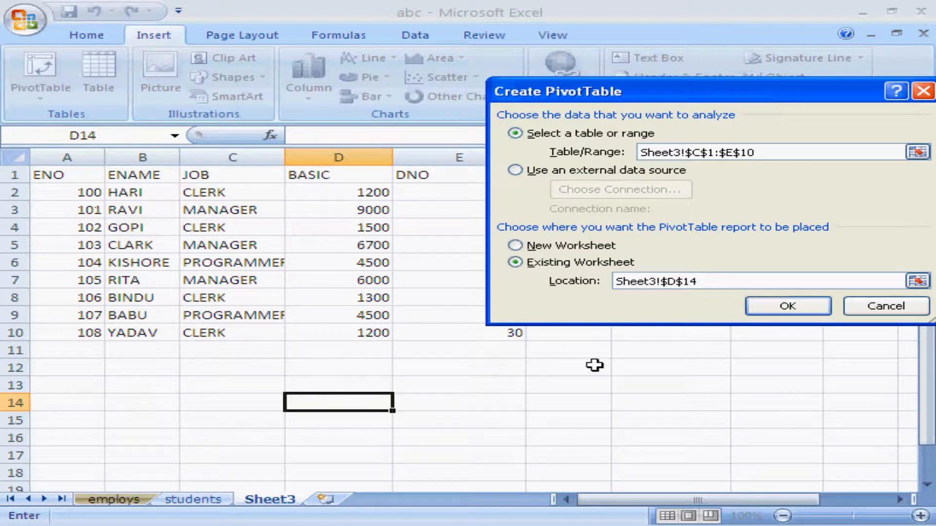
click(780, 307)
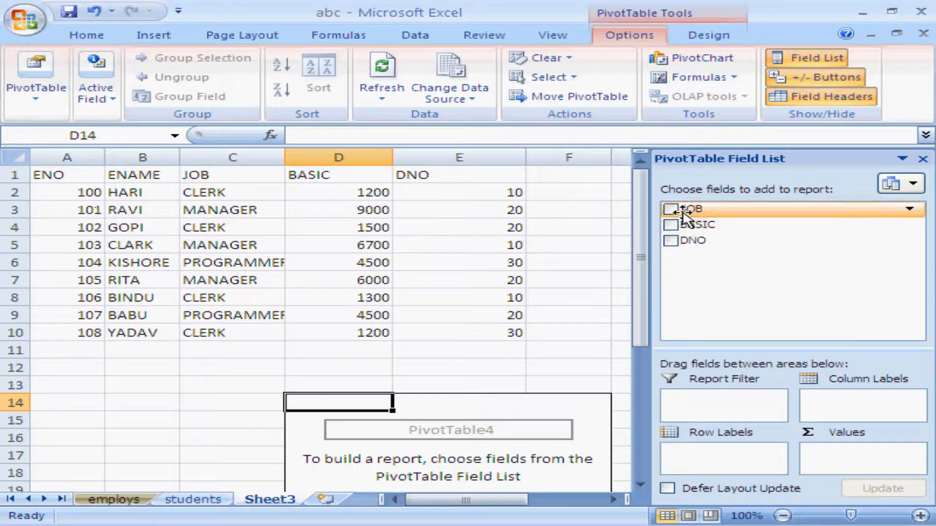
- Lay out the PivotTable with JOB as column labels, DNO as row labels and the sum of BASIC as values, and close the field list
drag(676, 214, 838, 399)
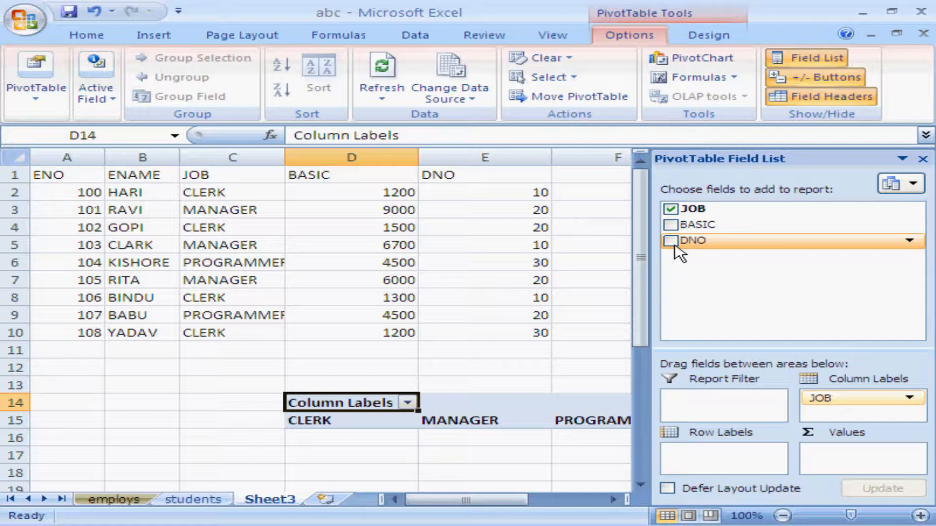
drag(675, 249, 719, 458)
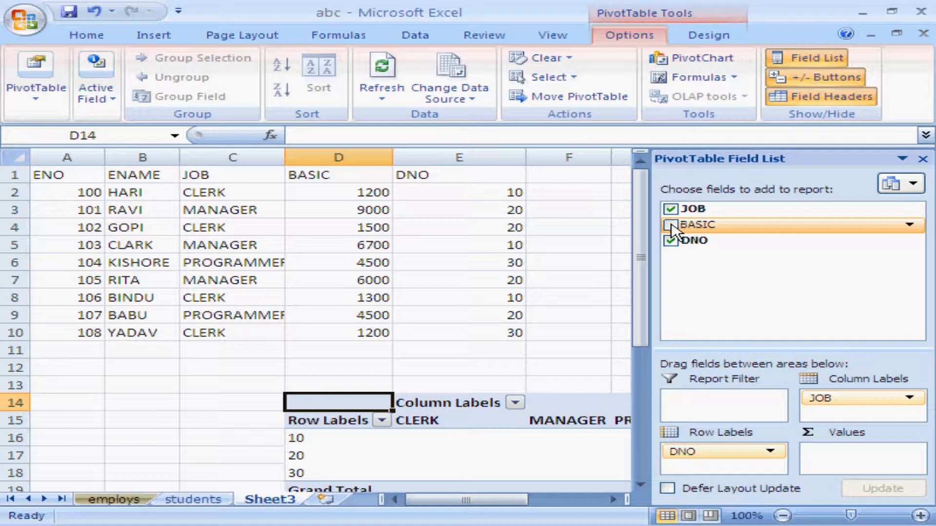
drag(673, 229, 859, 465)
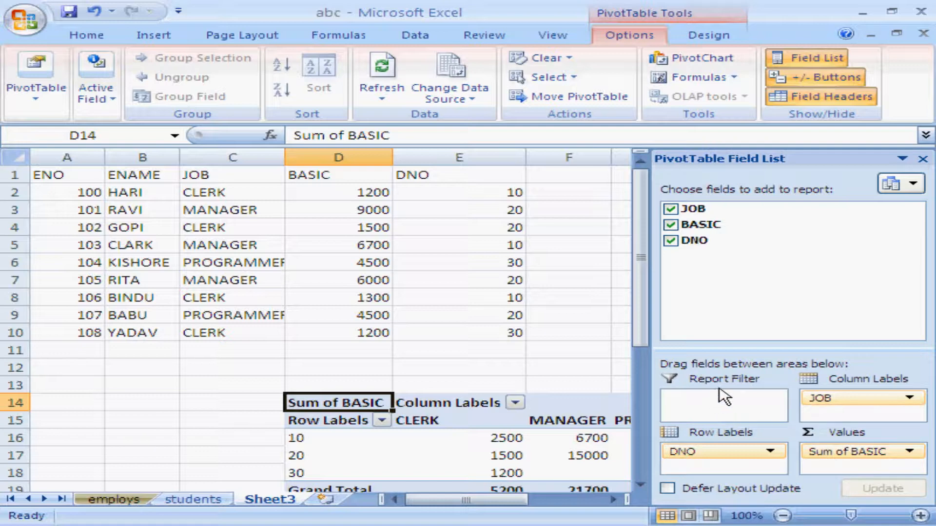
click(923, 159)
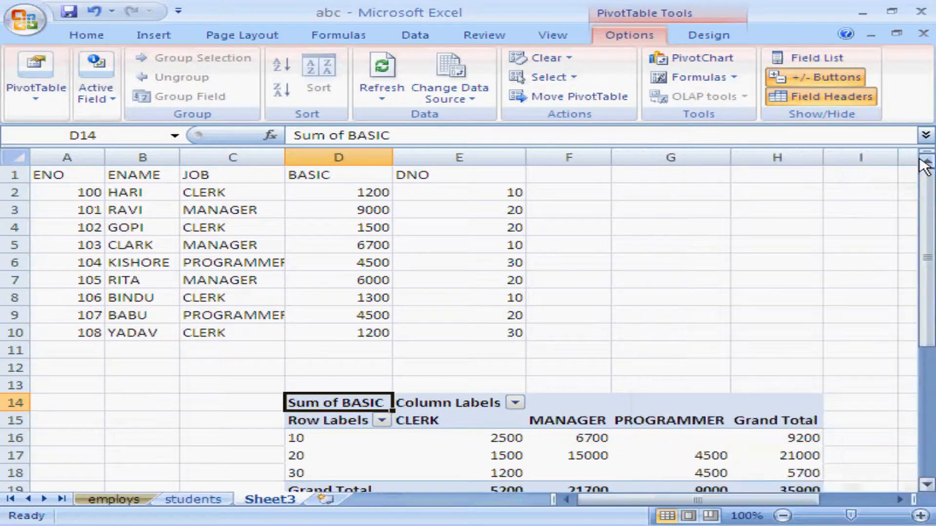
- Examine the finished PivotTable's BASIC sums by department and job, including the overall grand total
click(926, 485)
click(926, 485)
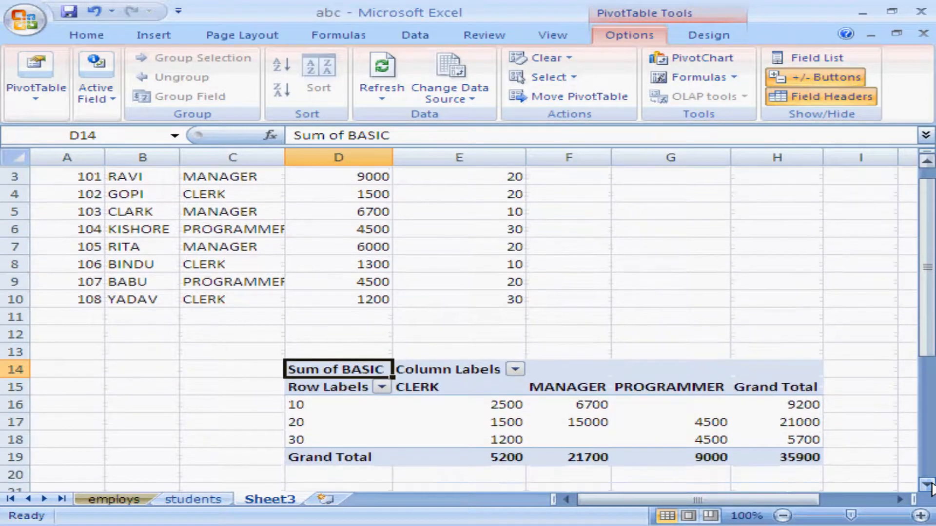
double_click(926, 485)
click(926, 485)
double_click(927, 484)
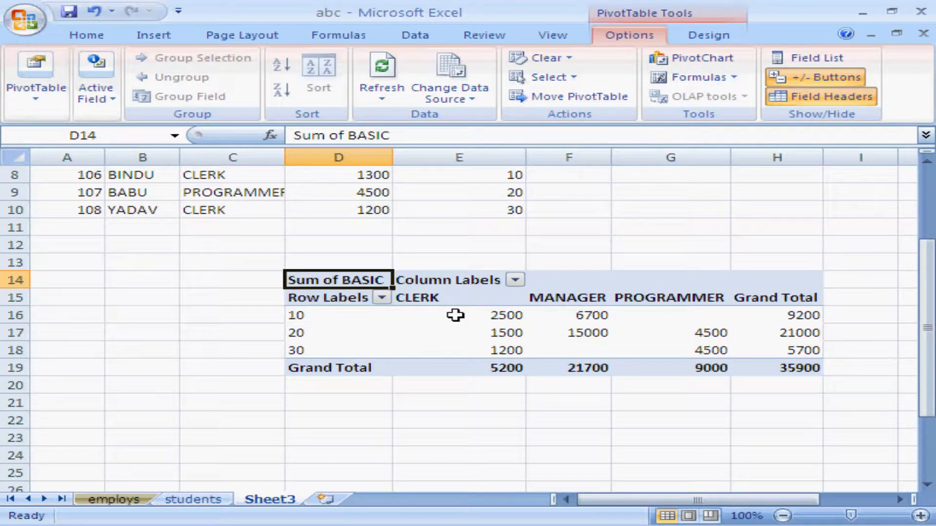
mouse_move(800, 314)
click(797, 369)
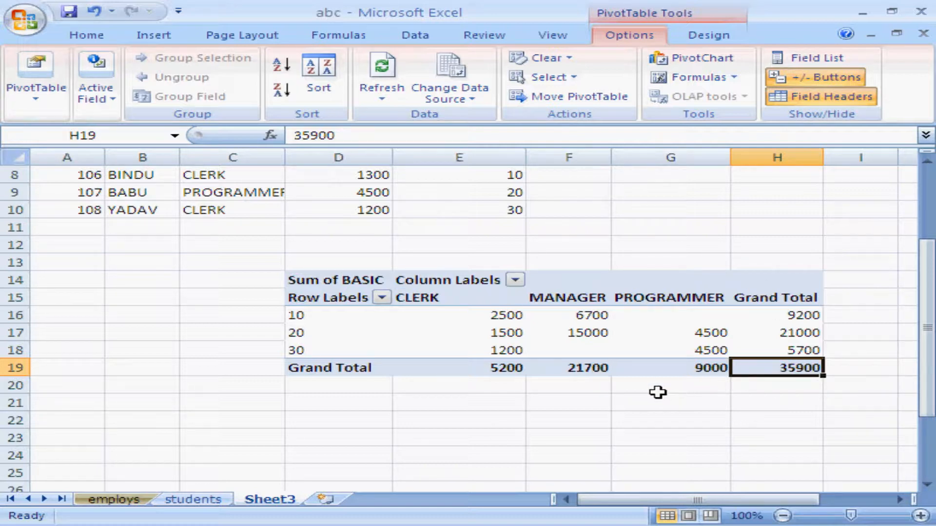
- Remove the PivotTable by clearing everything, contents and formats, from the range C13:H21
click(622, 418)
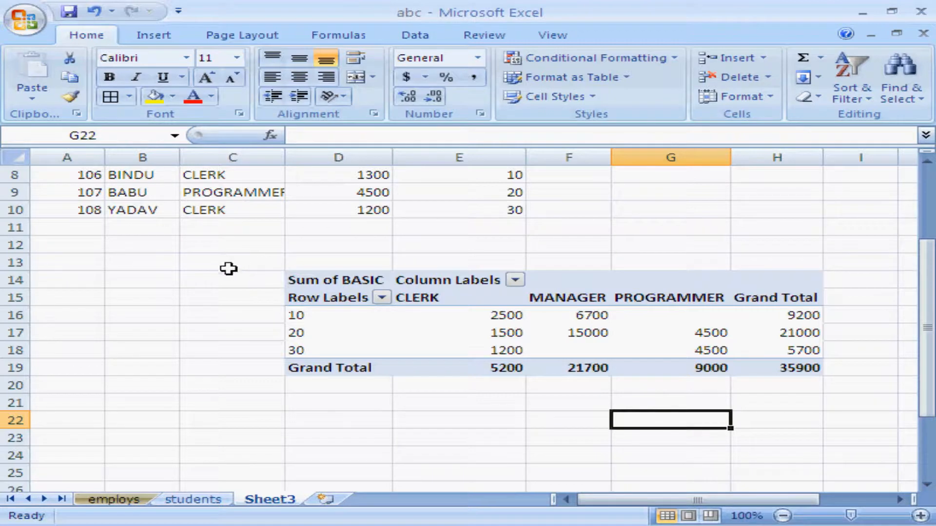
drag(228, 268, 822, 412)
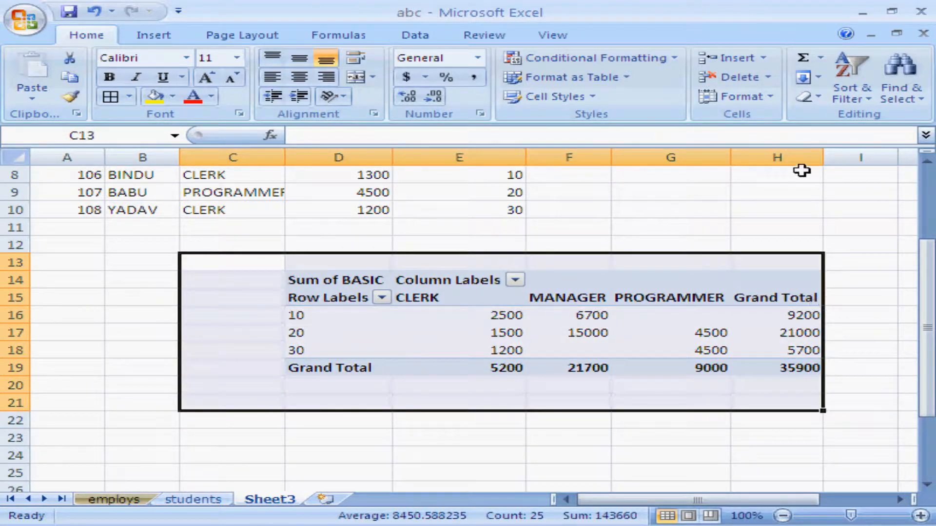
click(806, 96)
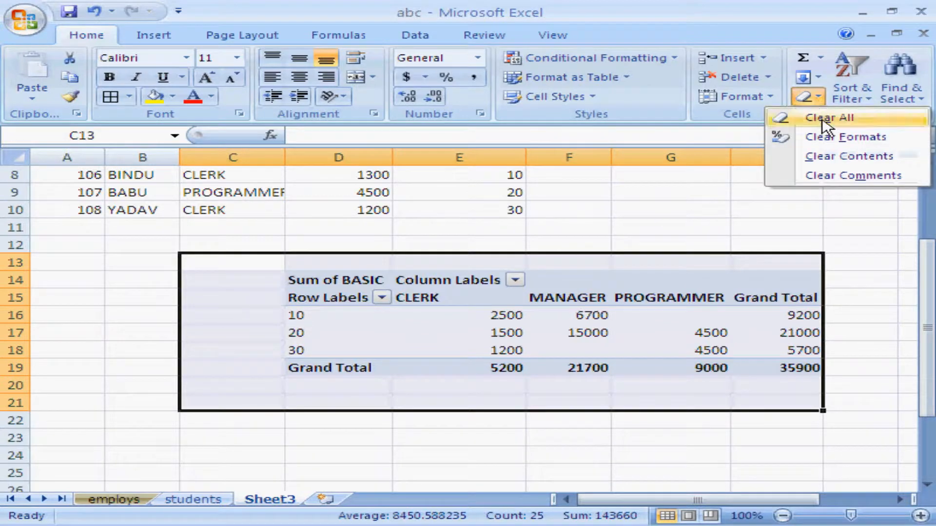
click(810, 122)
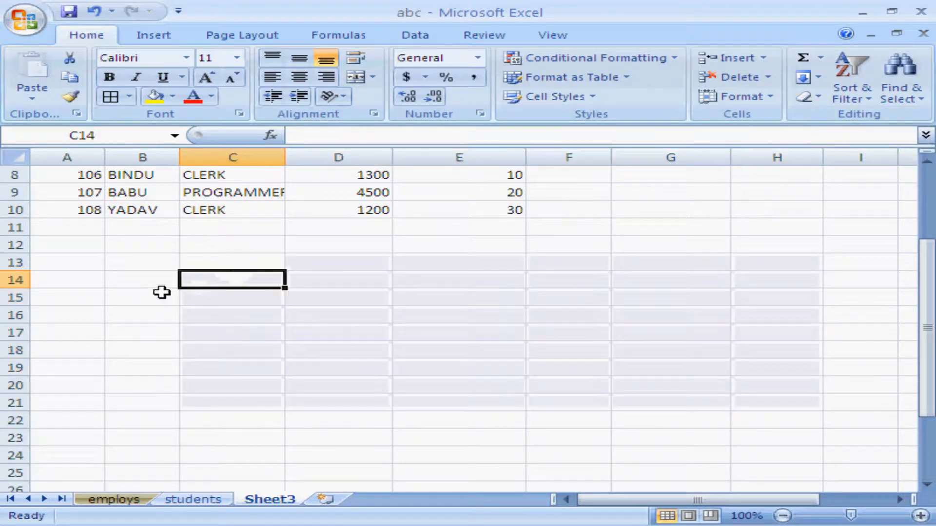
- Create a PivotChart with its PivotTable from C1:E10, placed on the existing worksheet at B15
click(161, 292)
scroll(927, 322, up, 3)
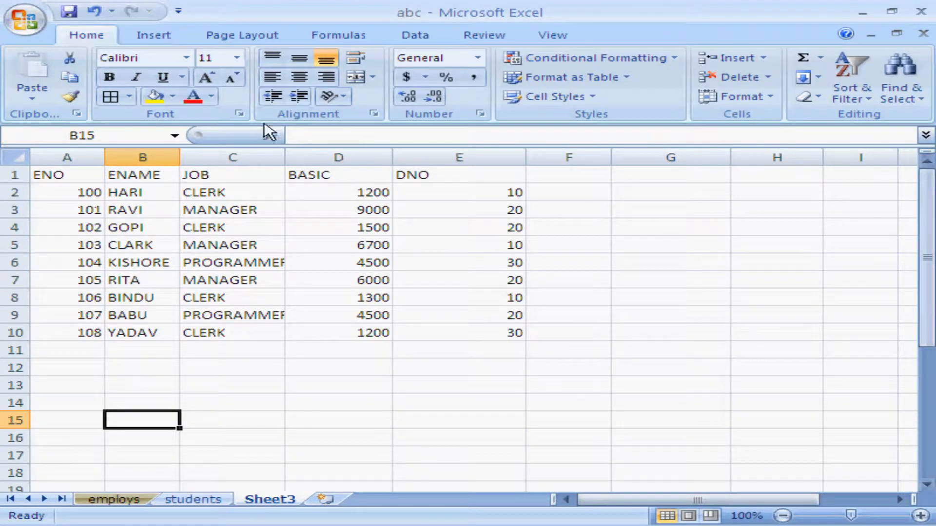
click(160, 38)
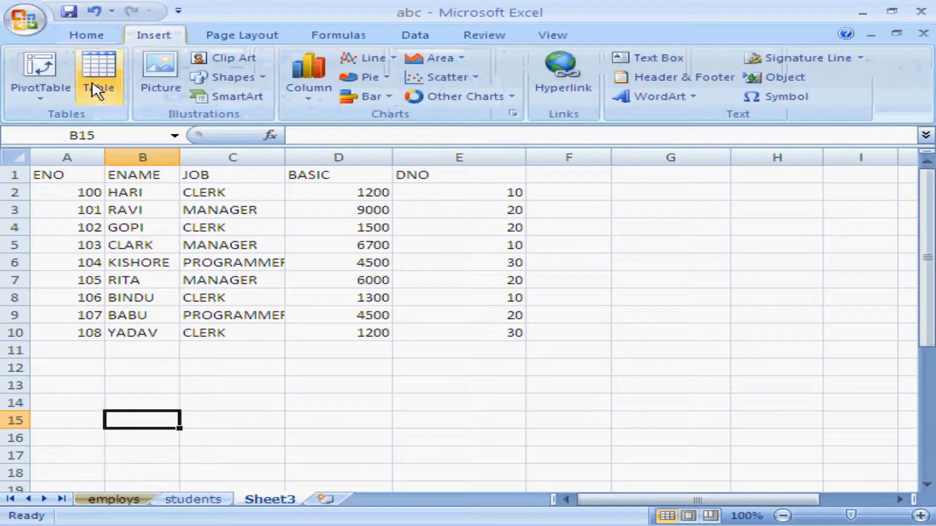
click(46, 93)
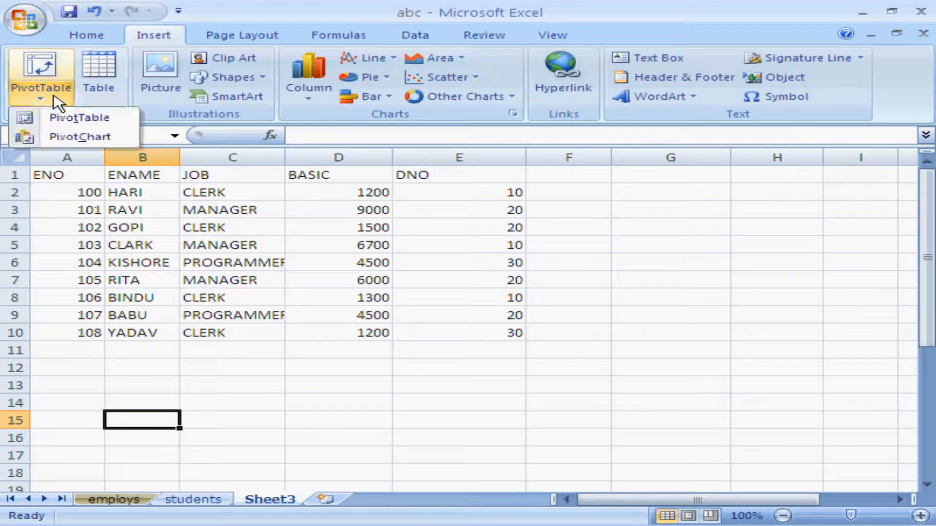
click(74, 138)
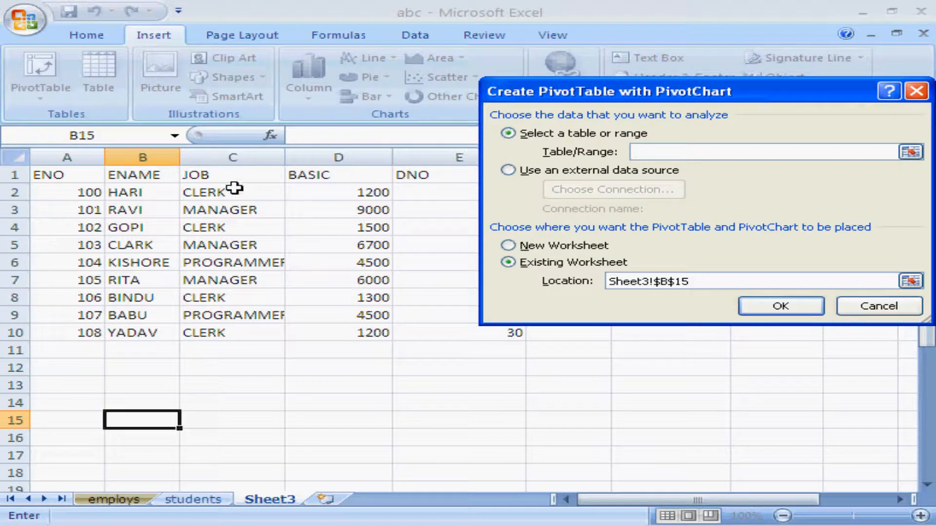
drag(215, 175, 446, 336)
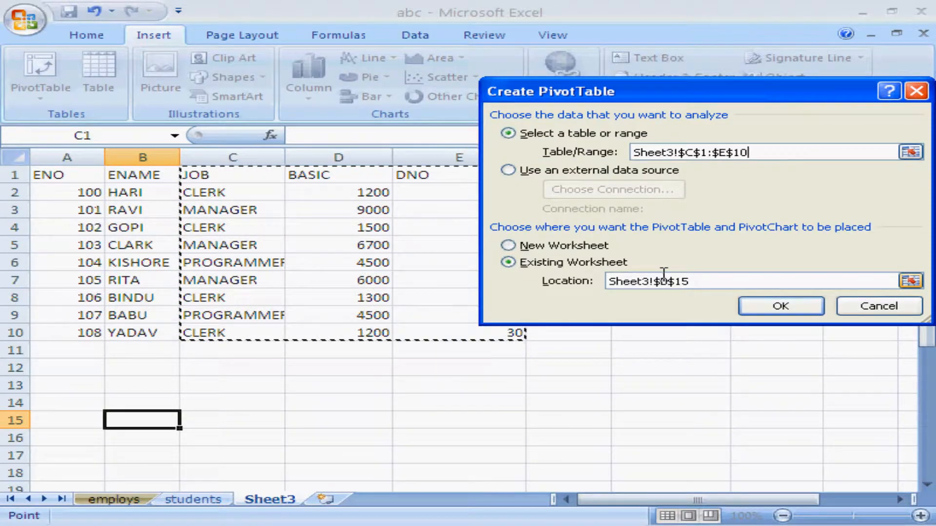
click(804, 307)
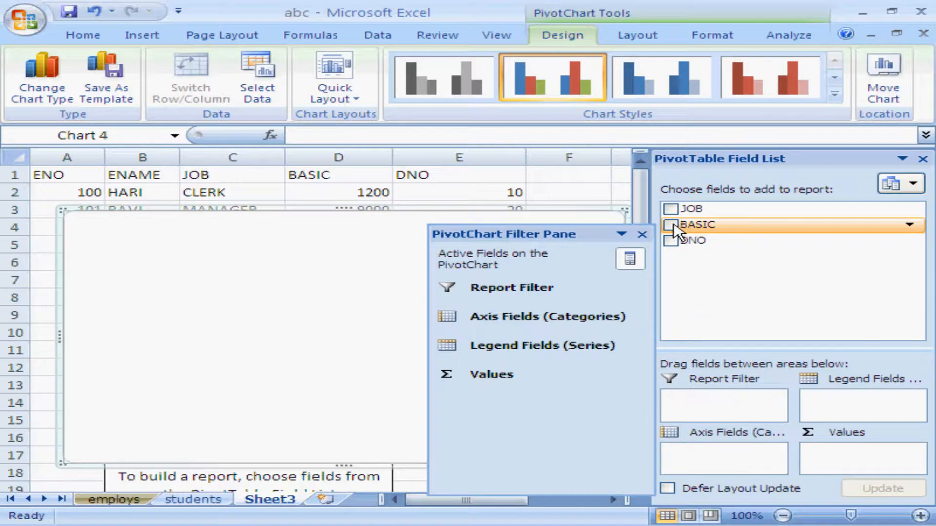
- Set up the PivotChart with BASIC as axis field, JOB as legend field, and the sums of BASIC and DNO as values
drag(675, 229, 720, 459)
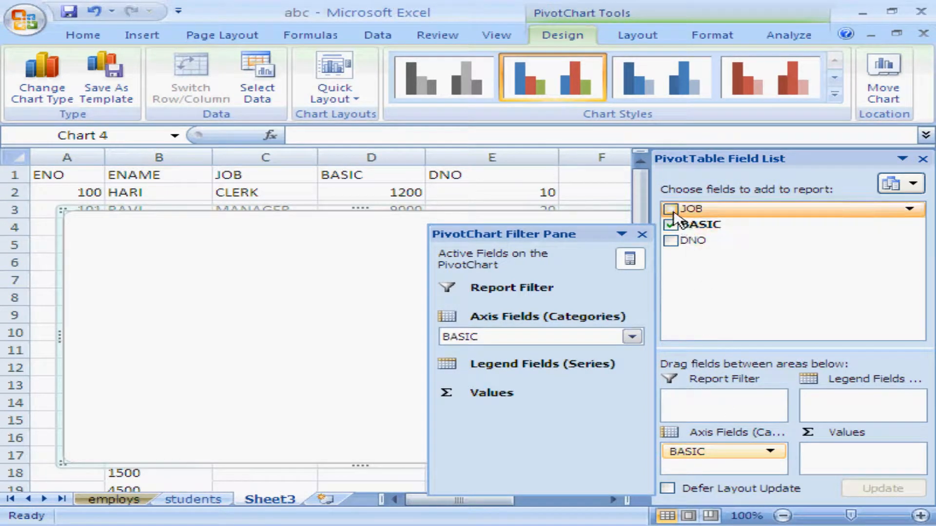
drag(675, 213, 835, 395)
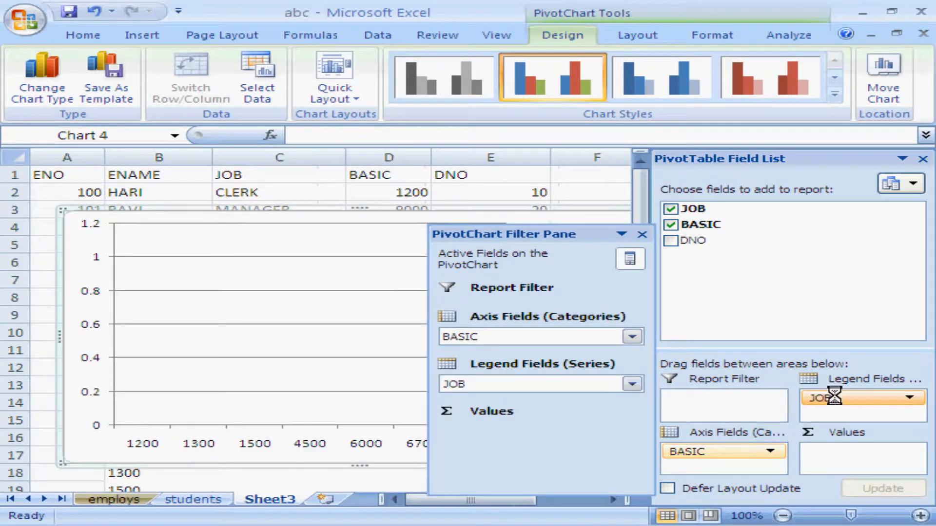
drag(679, 246, 852, 461)
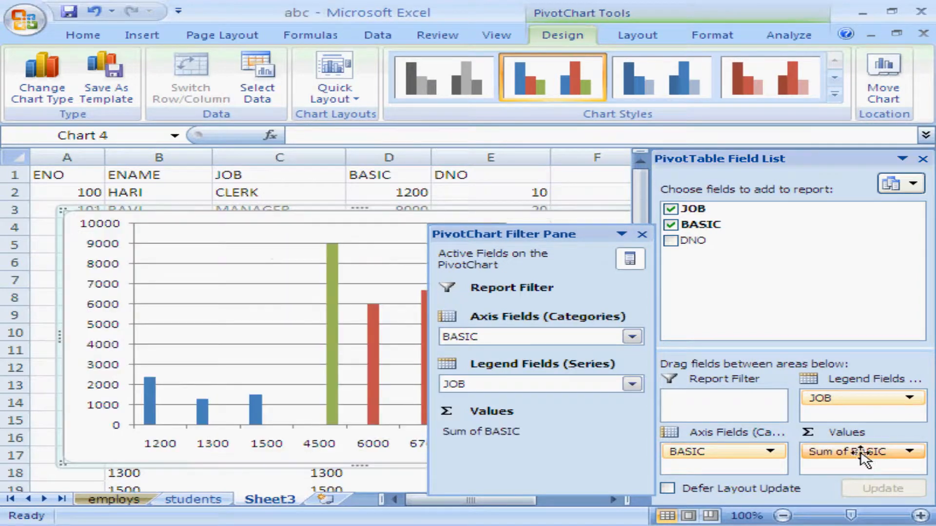
click(671, 241)
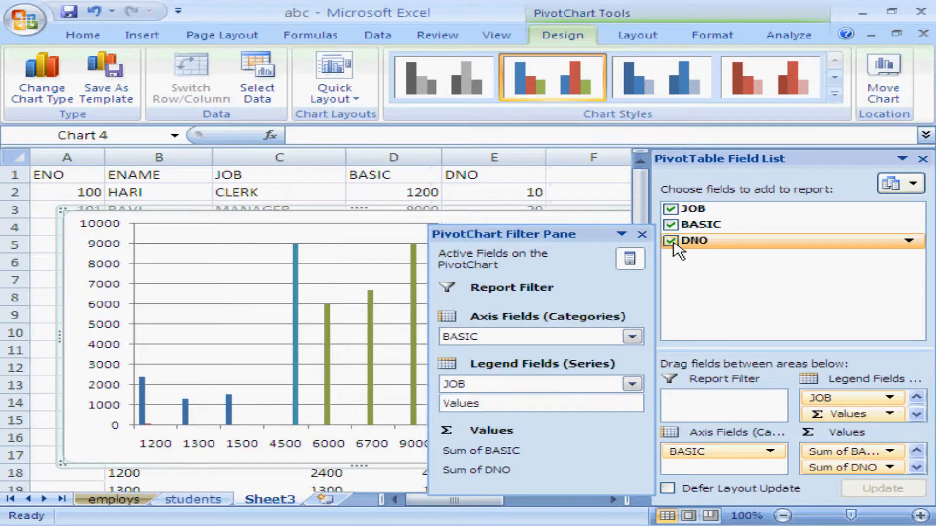
- Clear all fields from the PivotChart and rebuild it with JOB as legend field, DNO as axis field and the sum of BASIC as values
click(670, 241)
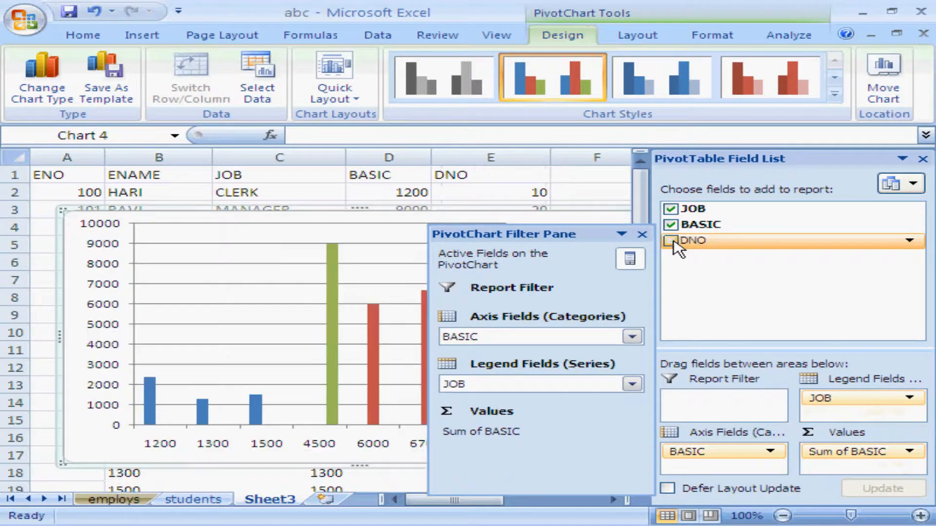
click(670, 225)
click(670, 209)
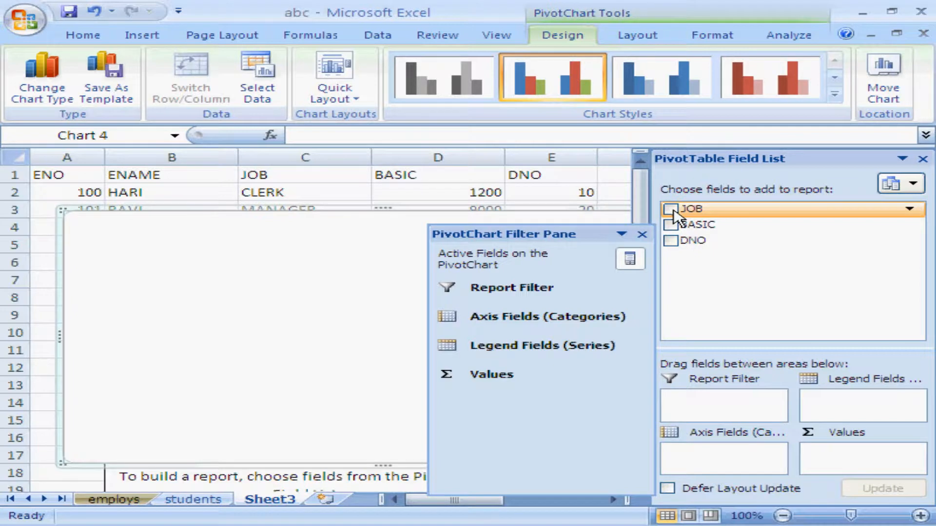
drag(675, 215, 835, 390)
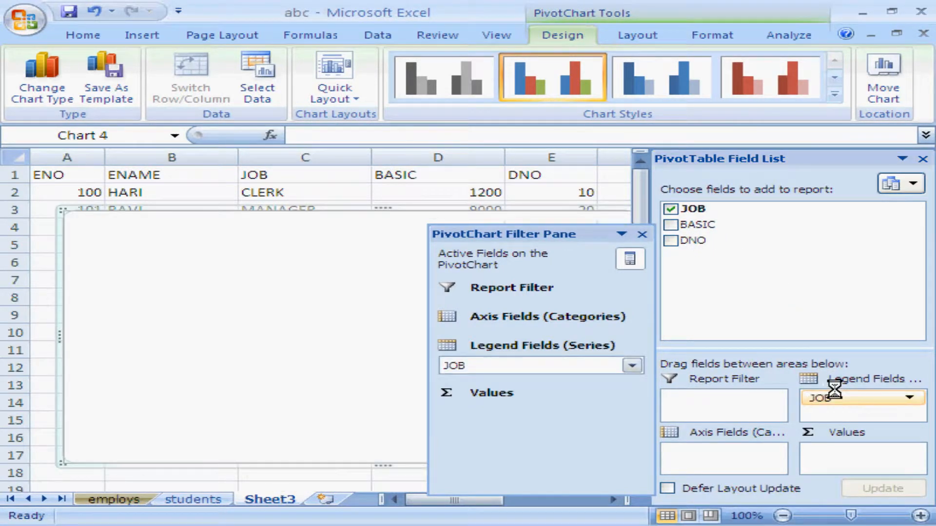
click(670, 241)
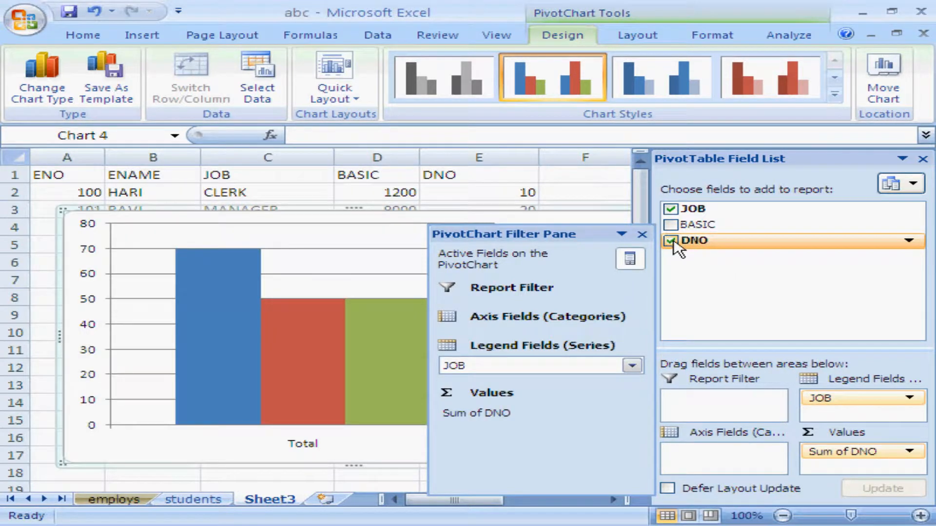
click(671, 241)
drag(678, 250, 705, 447)
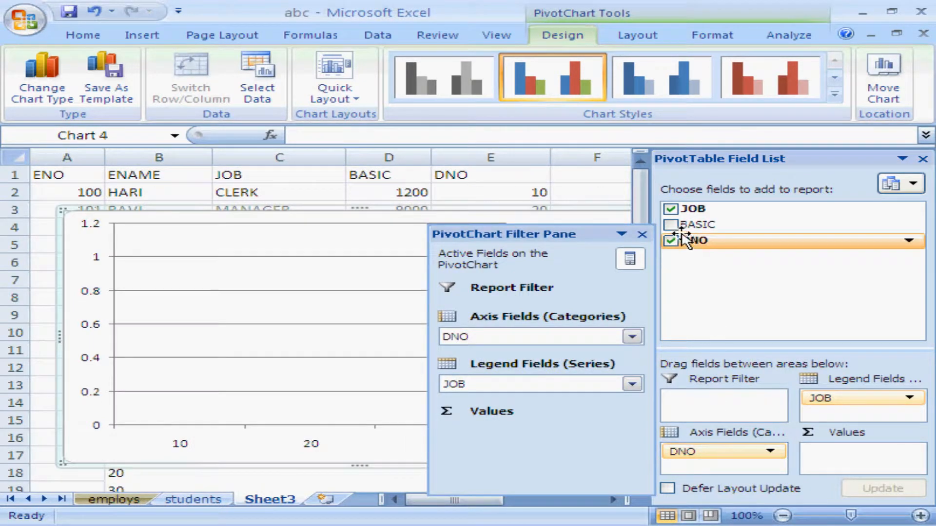
drag(677, 229, 836, 450)
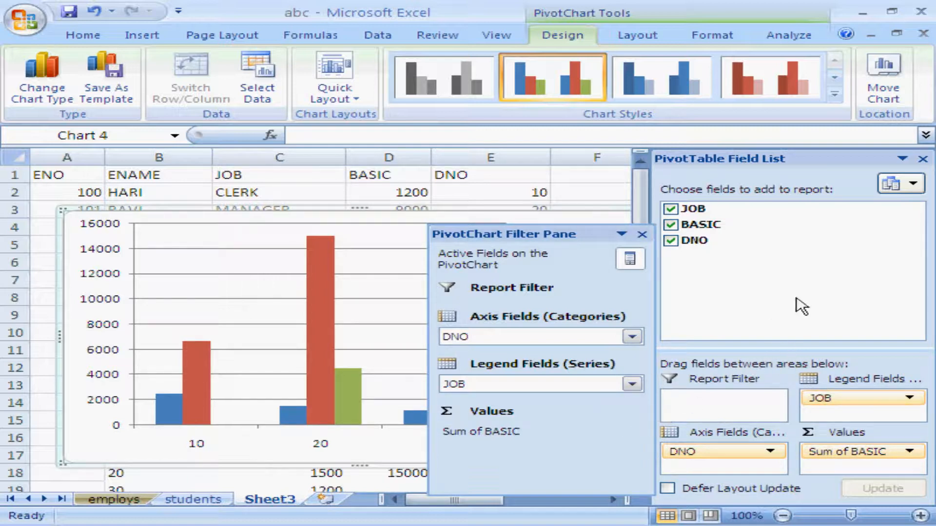
- Close the field list and filter pane, and examine the PivotChart together with the PivotTable beneath it
click(922, 159)
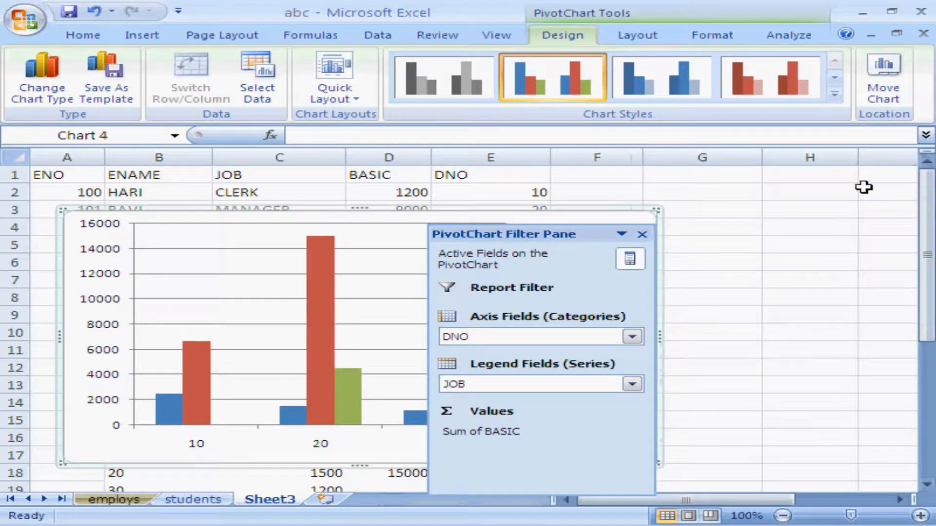
click(642, 234)
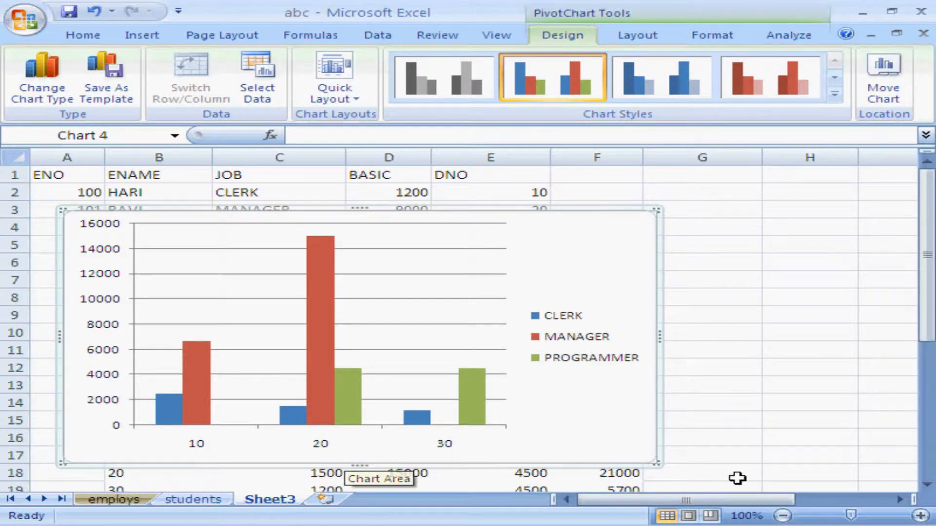
click(926, 485)
double_click(926, 485)
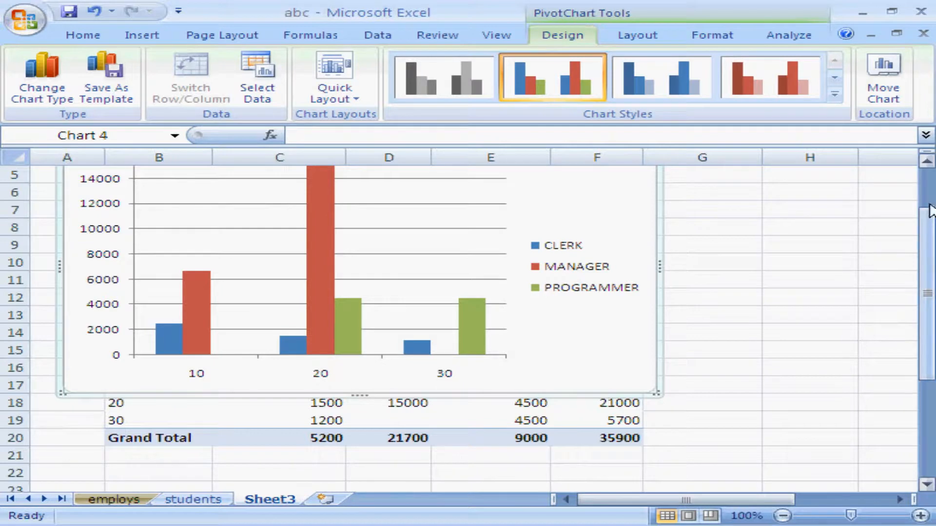
double_click(925, 161)
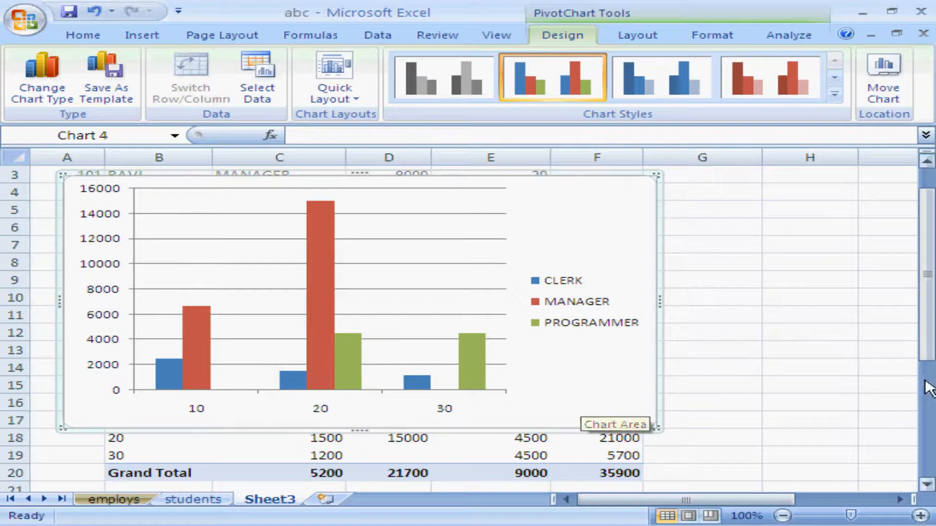
drag(928, 351, 928, 331)
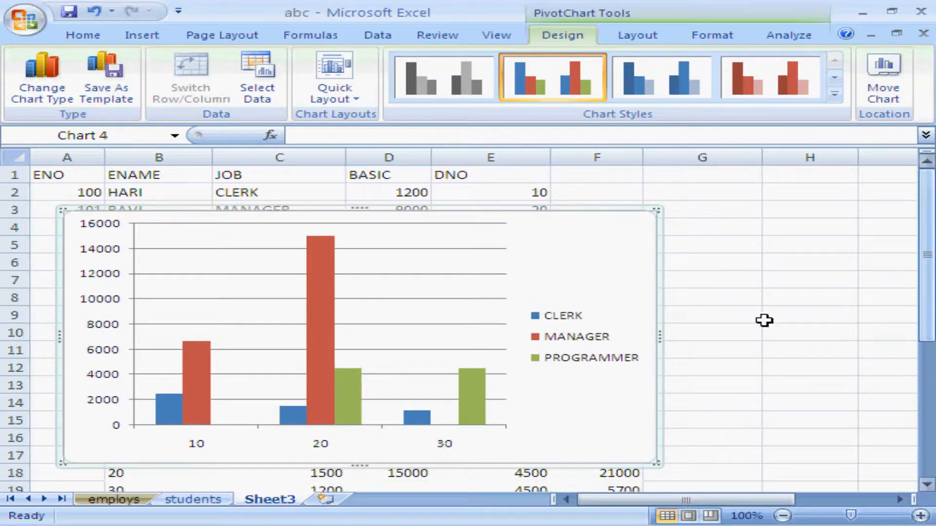
- Shift the plot area slightly within the PivotChart and shrink the chart to end at row 12, uncovering the PivotTable
drag(477, 320, 760, 298)
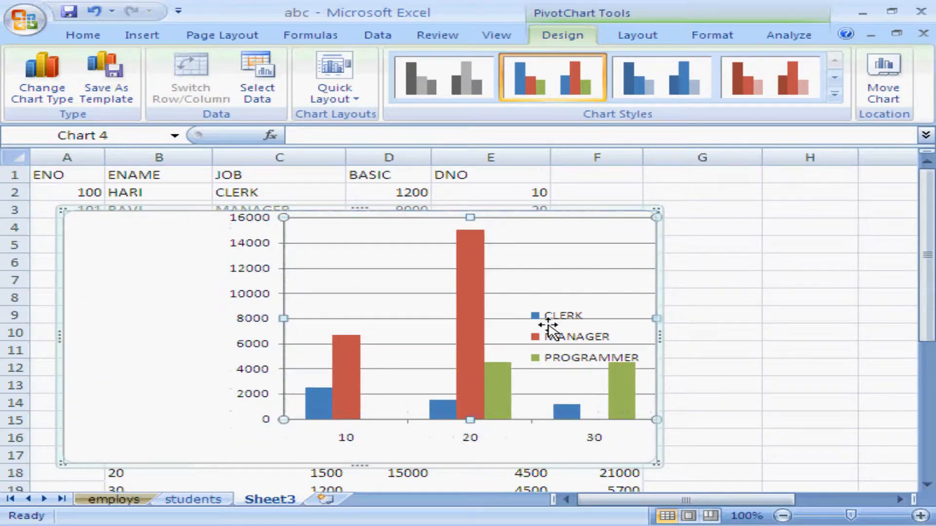
drag(448, 335, 307, 347)
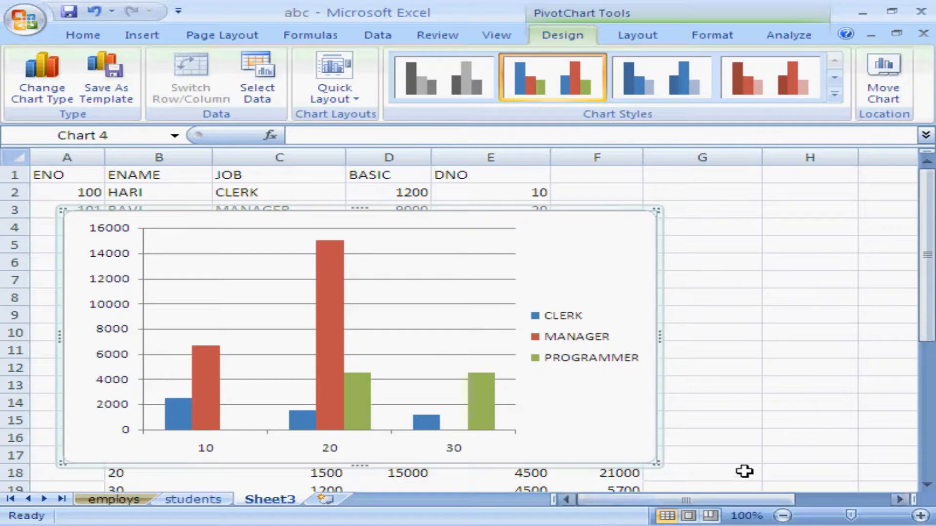
click(927, 484)
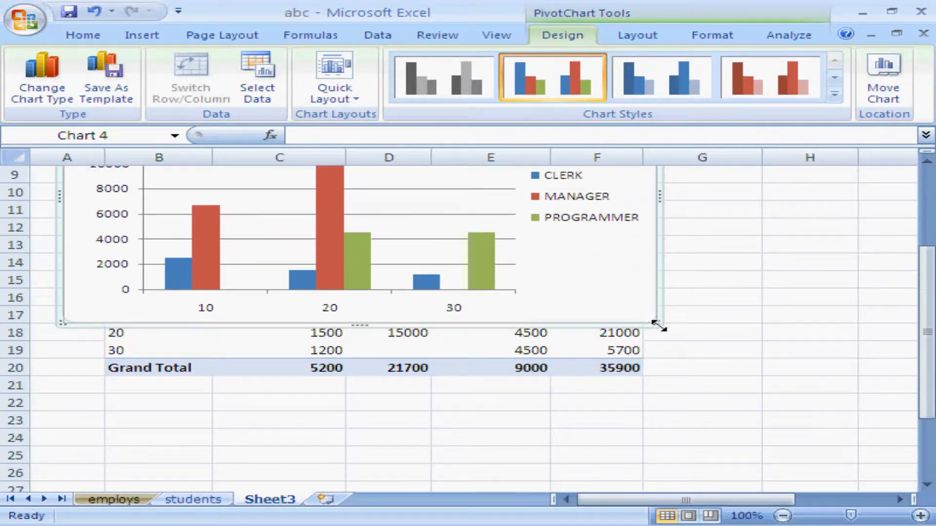
drag(658, 325, 612, 234)
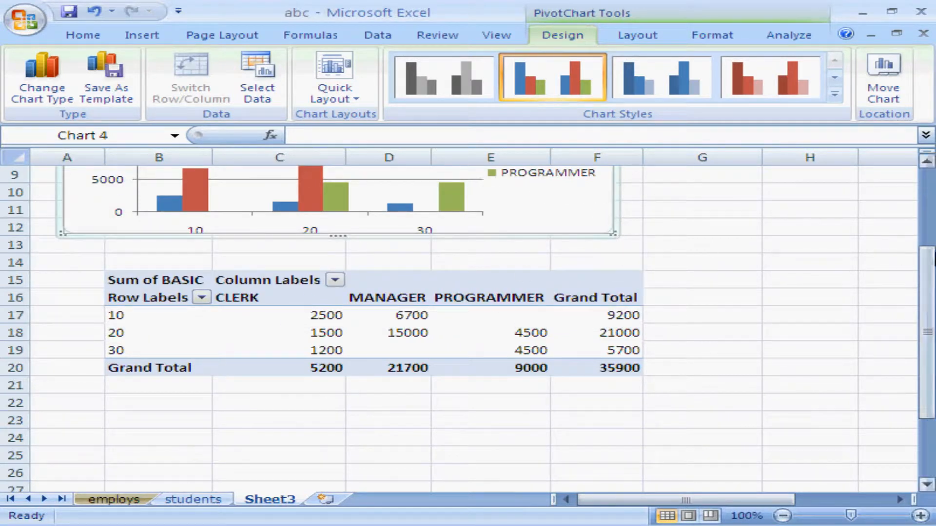
click(929, 209)
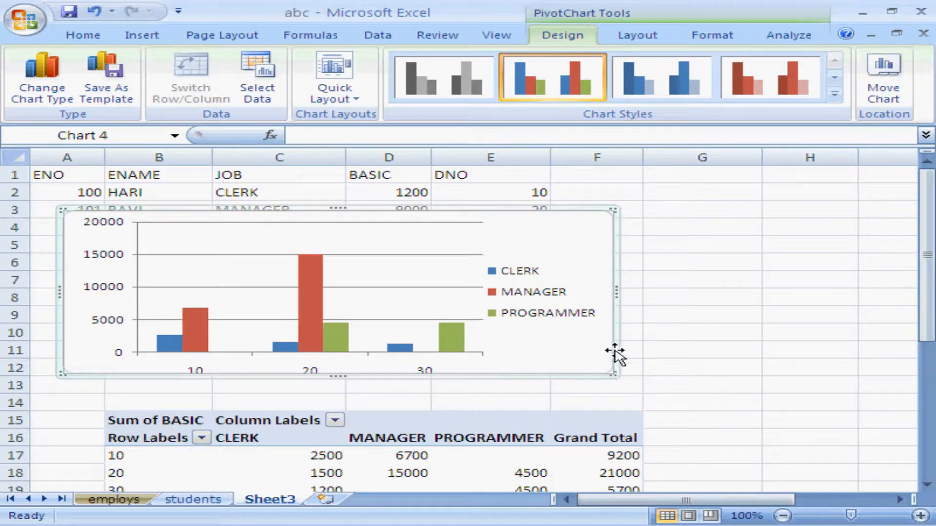
- Delete the PivotChart and clear everything, contents and formats, from the PivotTable's range starting at A14
key(Delete)
drag(68, 409, 677, 483)
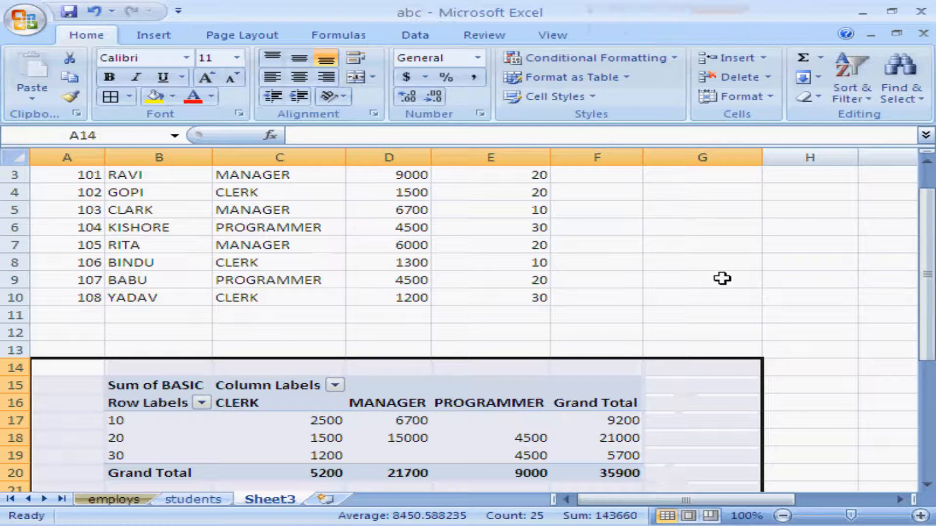
click(819, 98)
click(828, 118)
click(388, 385)
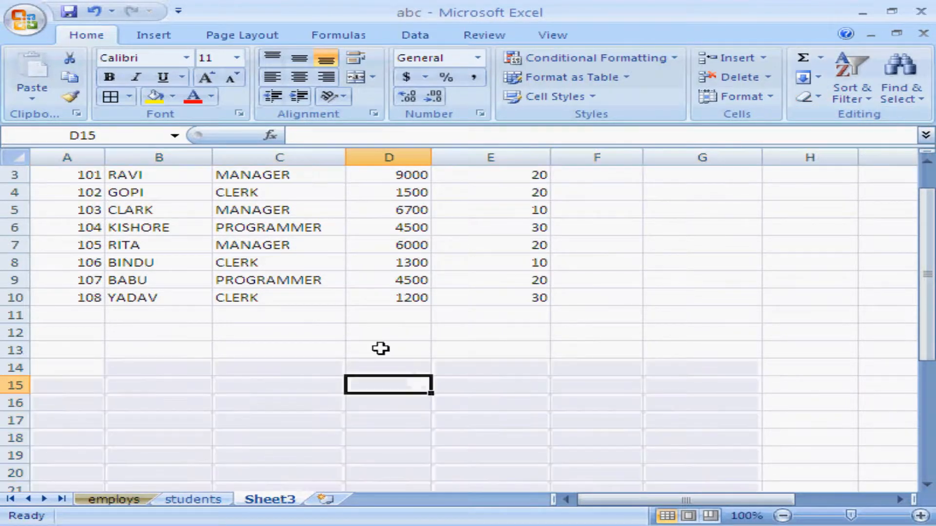
click(385, 315)
- Examine the chart types available for insertion, including the column, line, area, pie and scatter galleries and the full chart list
click(153, 34)
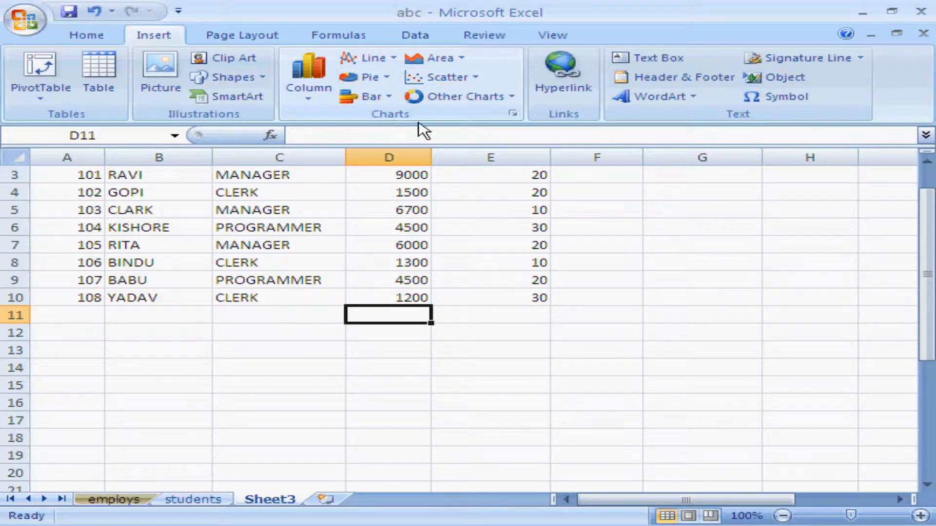
click(926, 160)
click(927, 161)
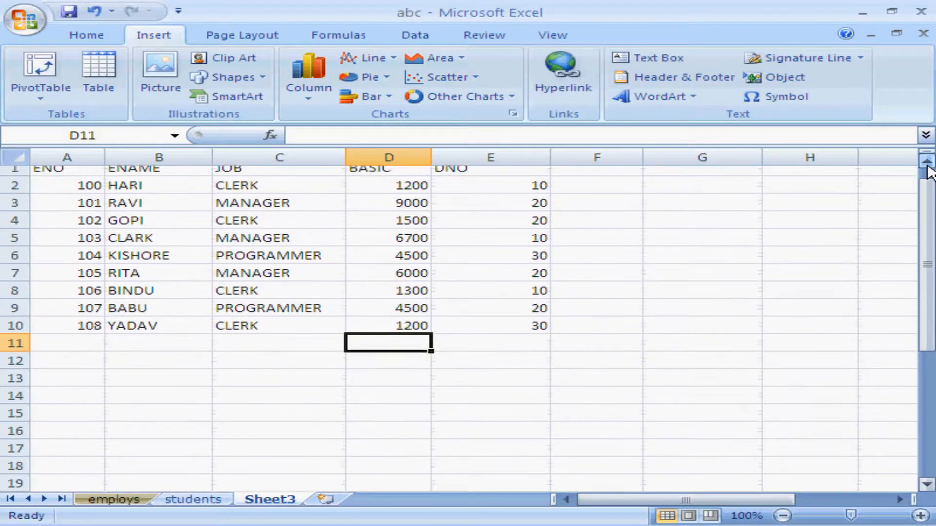
click(382, 389)
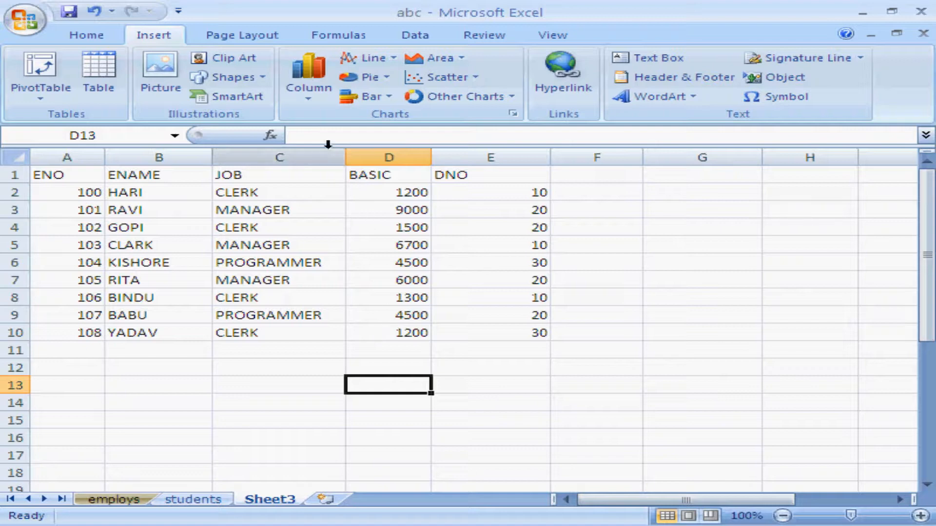
click(312, 100)
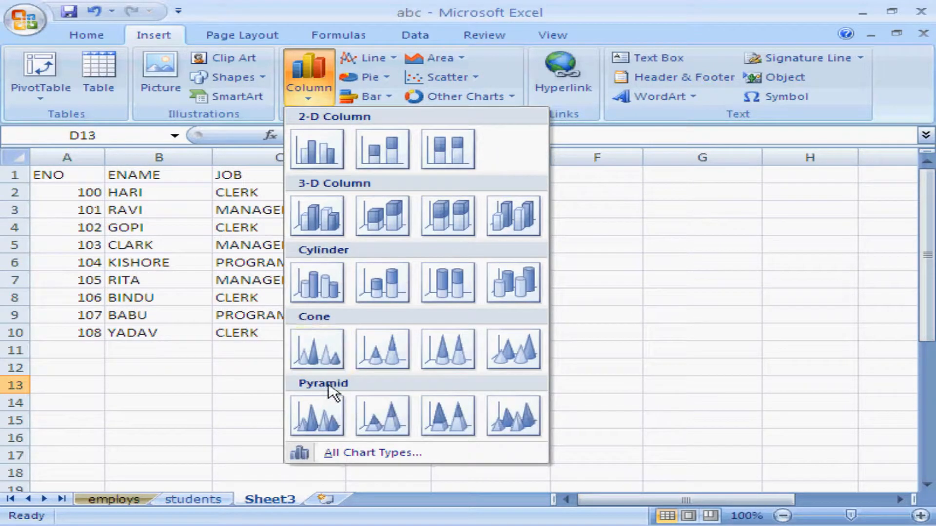
click(359, 452)
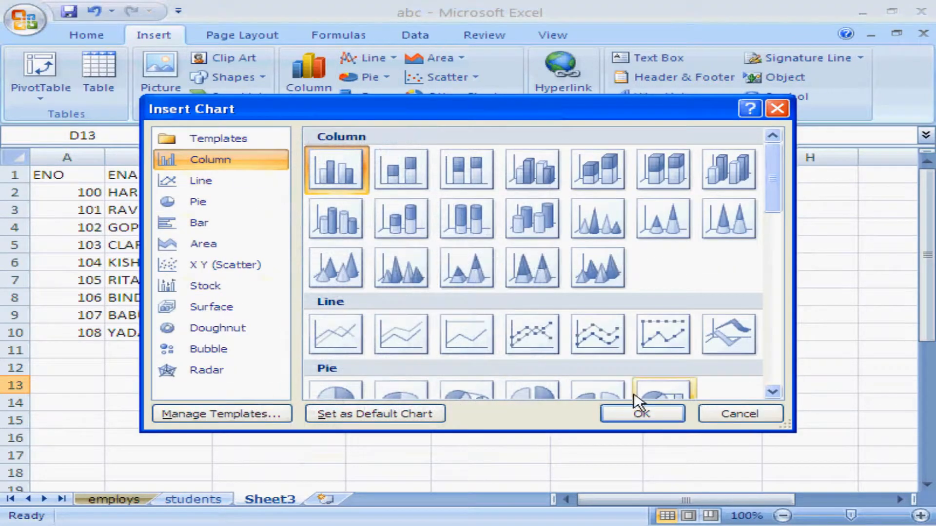
click(737, 414)
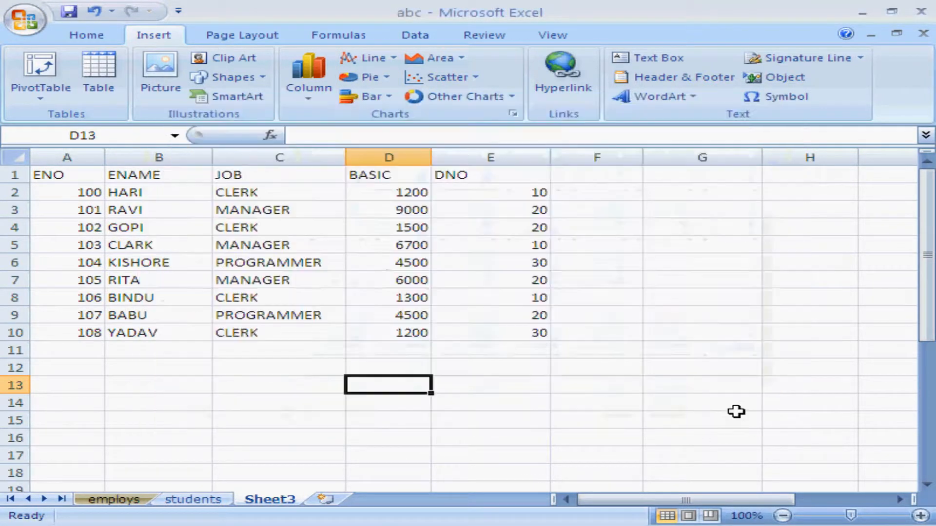
click(390, 60)
click(465, 61)
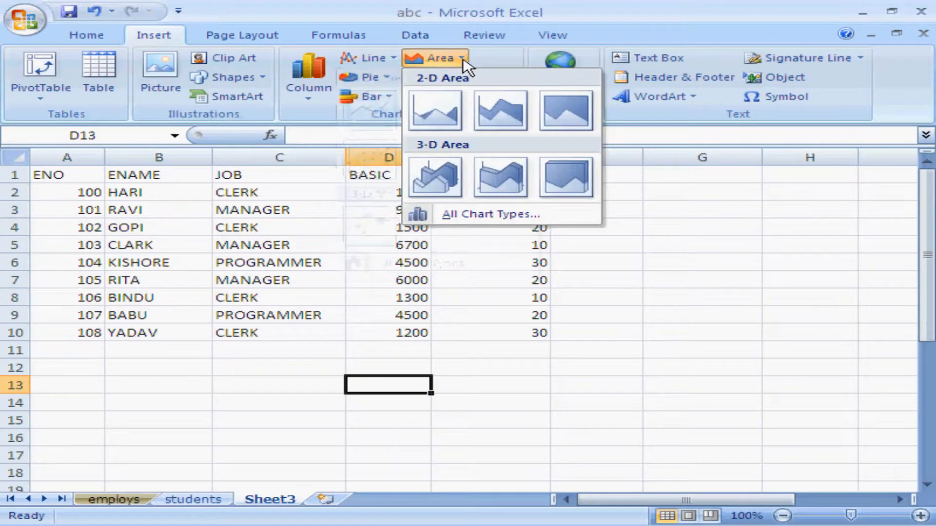
click(385, 78)
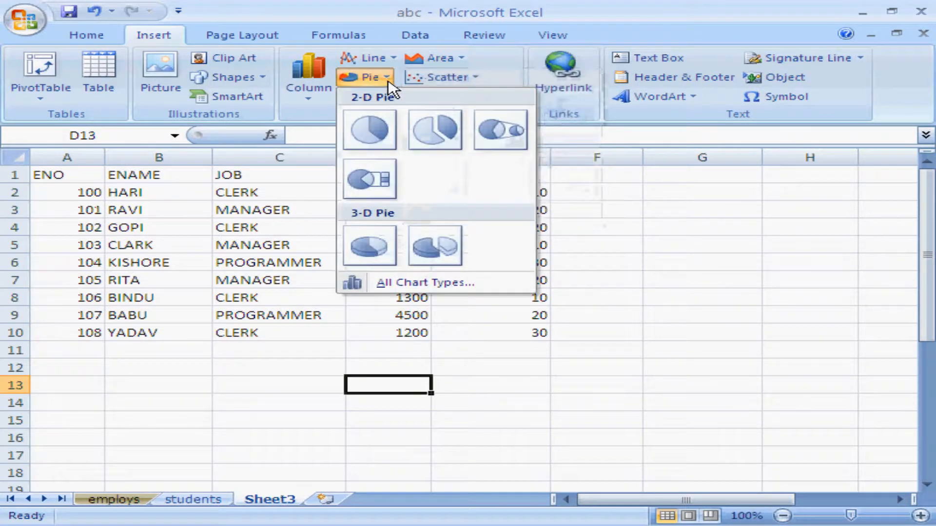
click(480, 80)
click(683, 258)
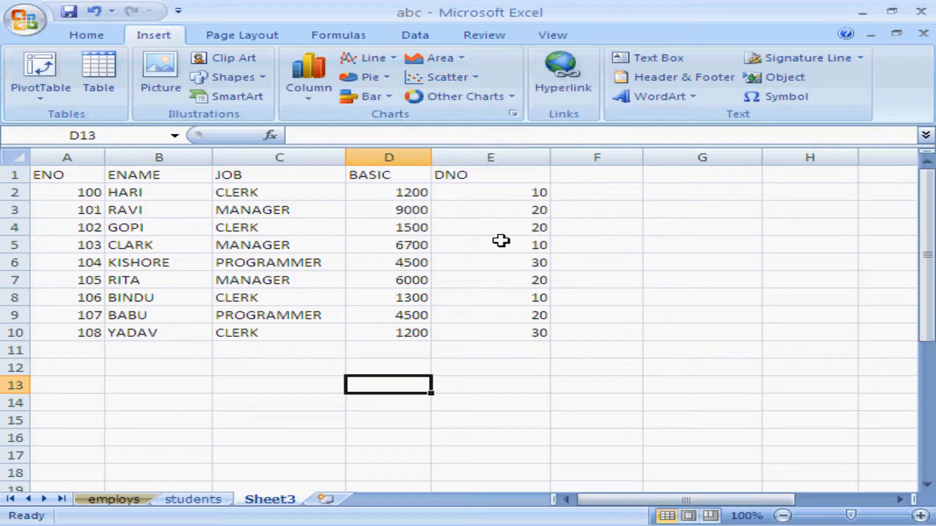
- Insert an empty 2-D clustered column chart and move it below the employee data, starting at about row 13
click(327, 95)
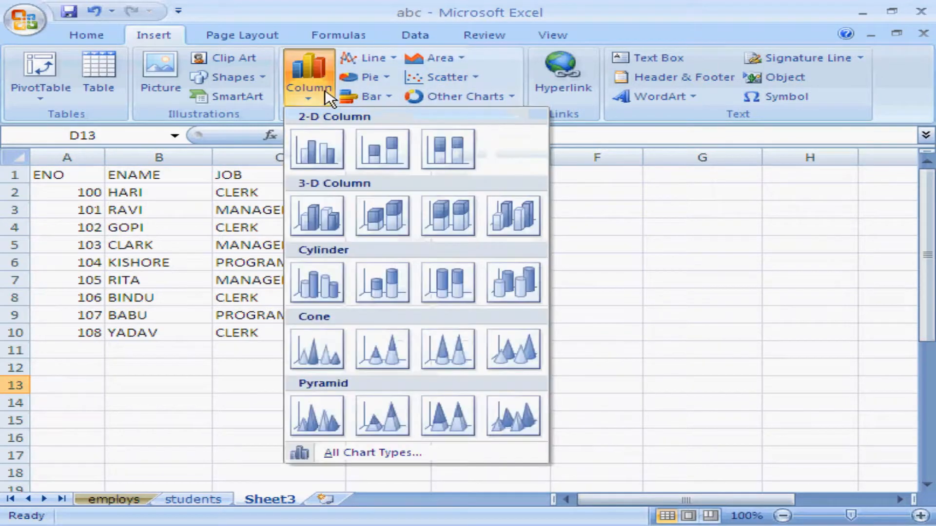
click(337, 157)
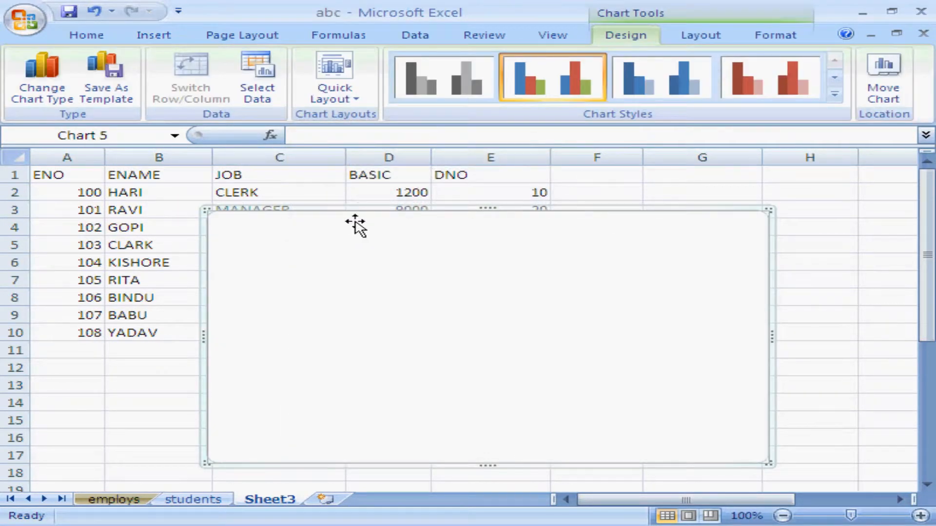
drag(355, 219, 300, 378)
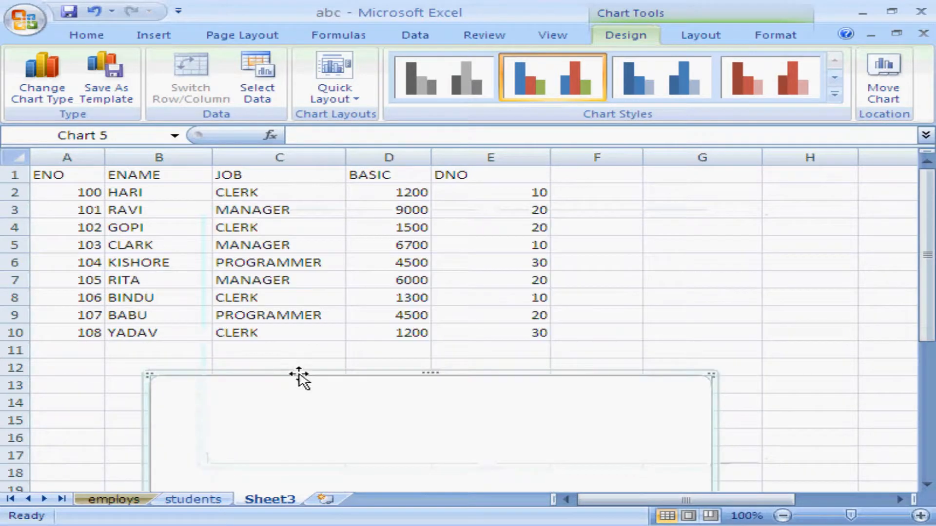
- Set the empty column chart's data range to B1:D10 on Sheet3, covering the employee names, jobs and basic salaries
click(925, 486)
click(926, 486)
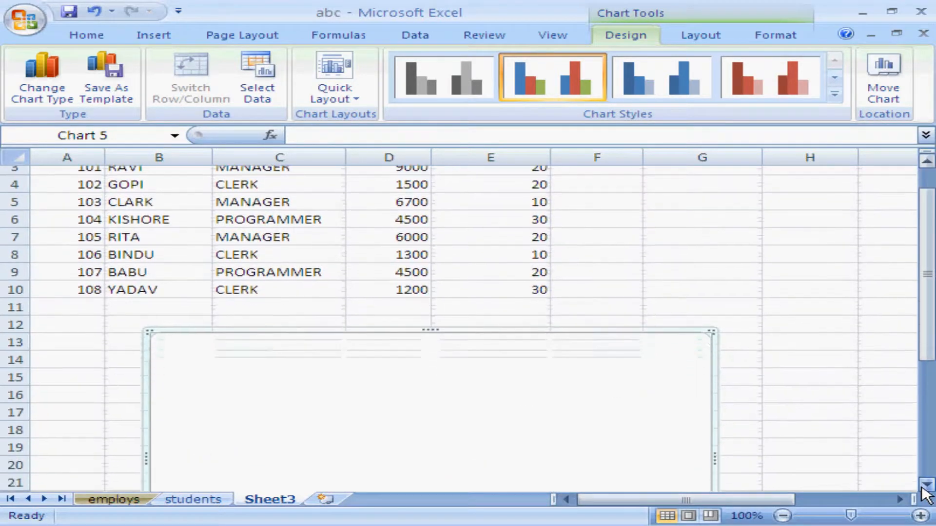
click(925, 485)
click(925, 485)
click(926, 485)
click(926, 485)
click(925, 485)
click(926, 486)
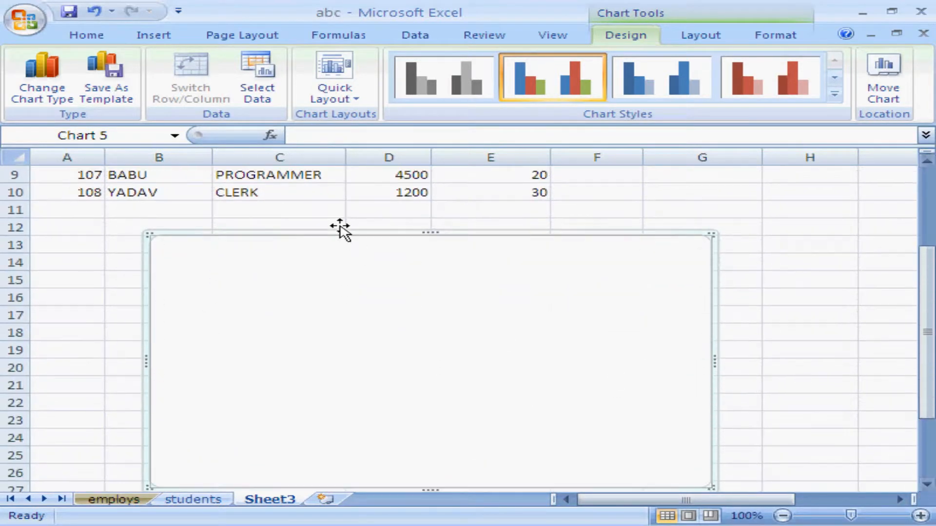
click(244, 93)
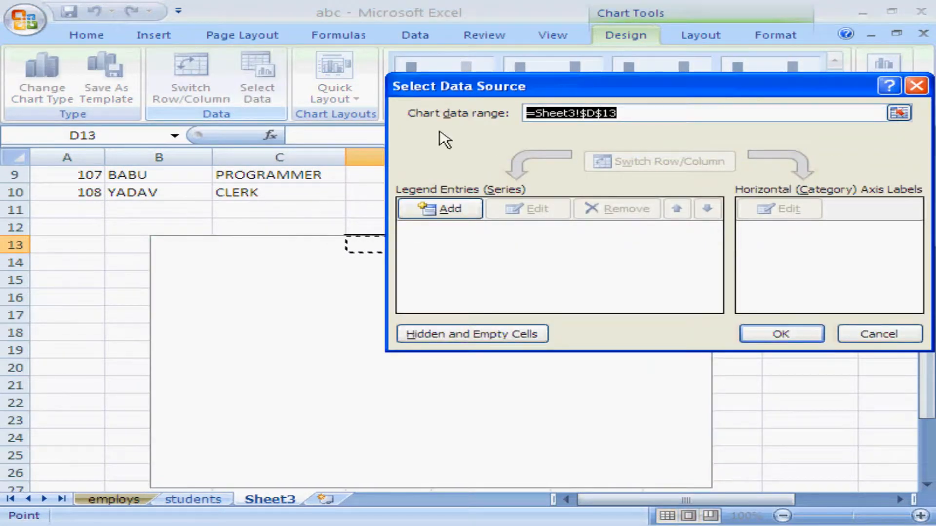
drag(926, 385, 926, 382)
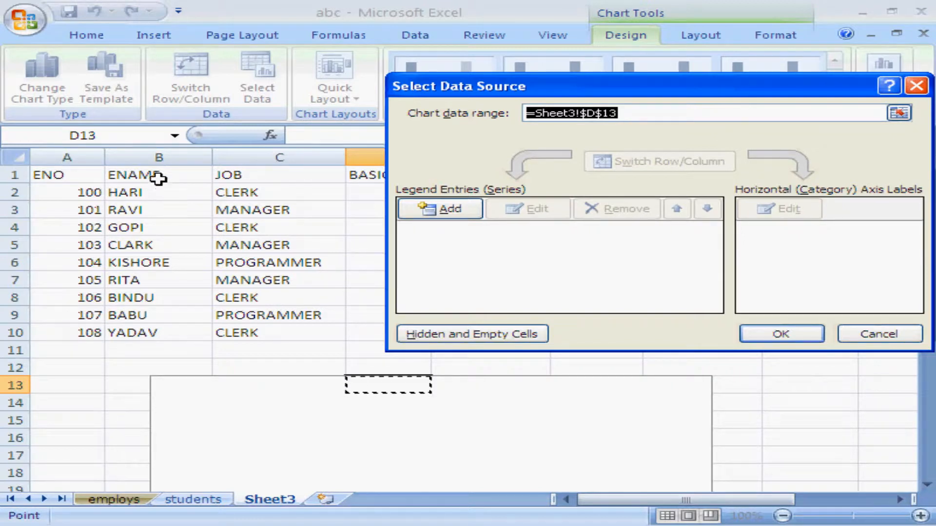
drag(156, 177, 359, 325)
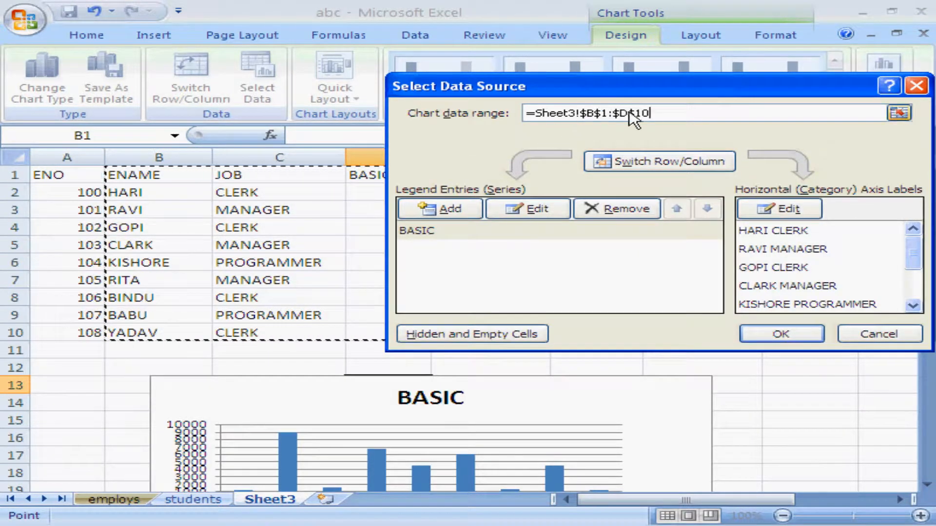
- Examine the full chart preview below the employee data, moving the Select Data Source dialog clear of the columns
click(924, 485)
click(926, 486)
click(926, 487)
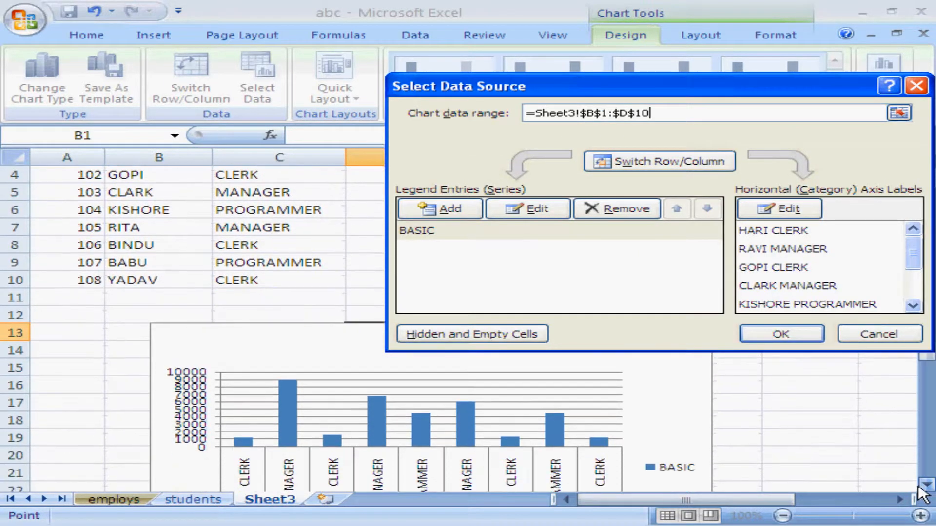
click(925, 485)
click(915, 486)
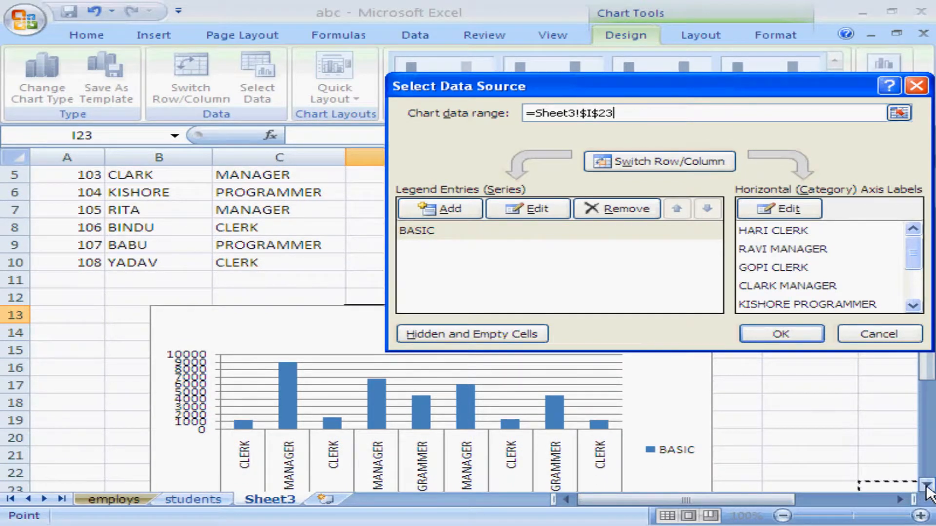
click(927, 485)
click(927, 485)
click(927, 485)
click(927, 485)
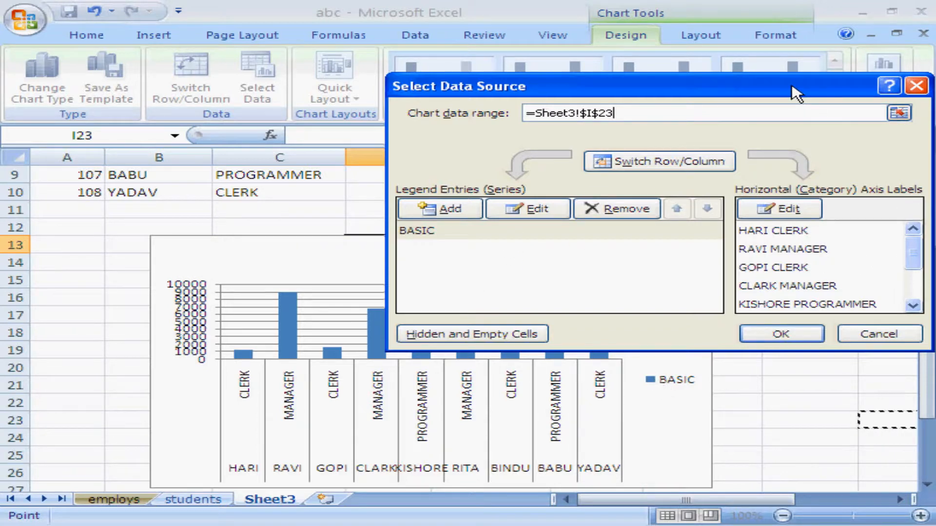
drag(794, 90, 711, 45)
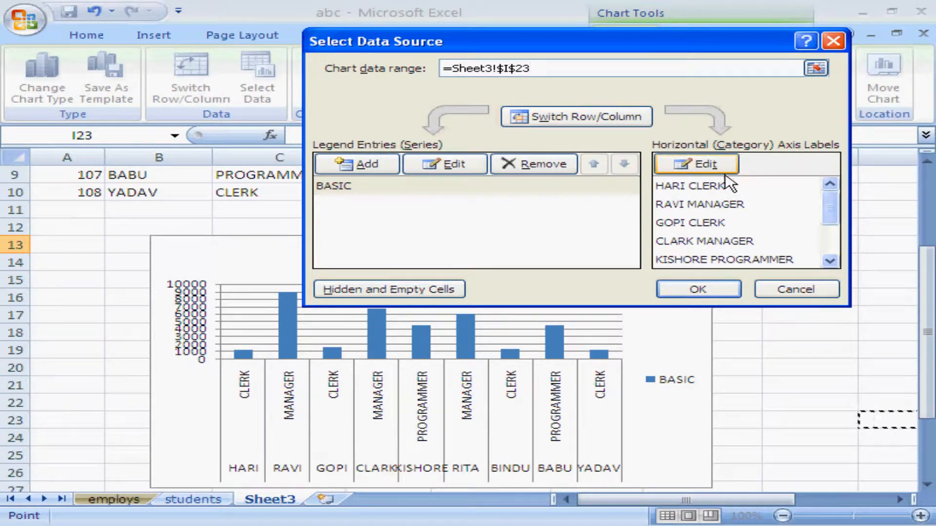
- Swap the chart's rows and columns, swap them back so BASIC is the series, and accept the data source
click(604, 127)
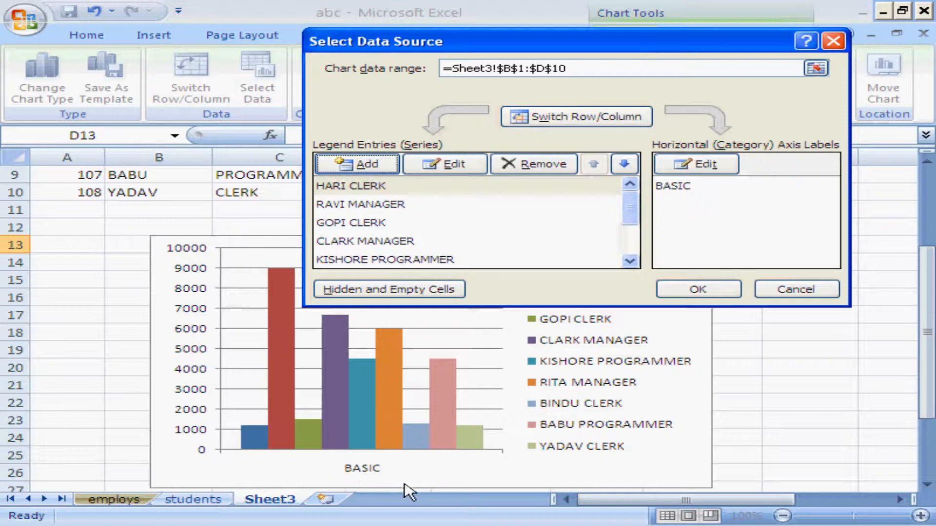
click(588, 117)
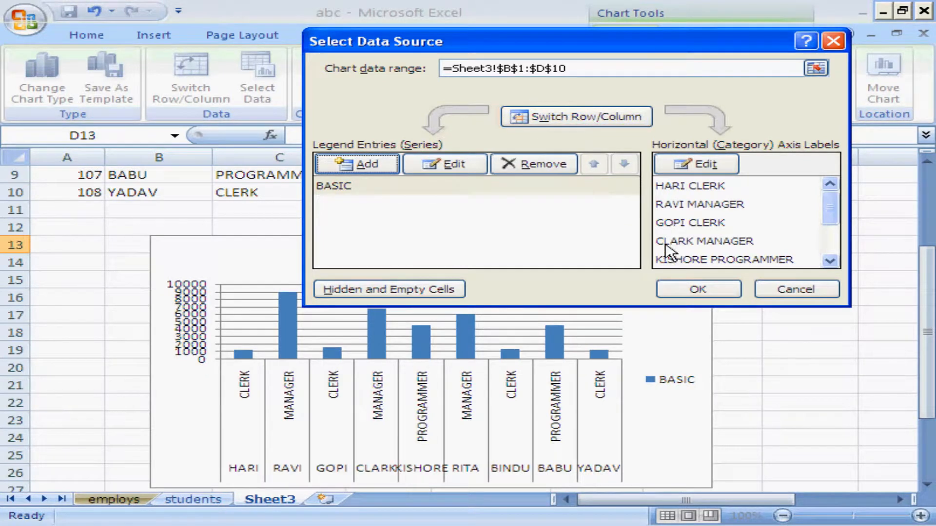
click(694, 291)
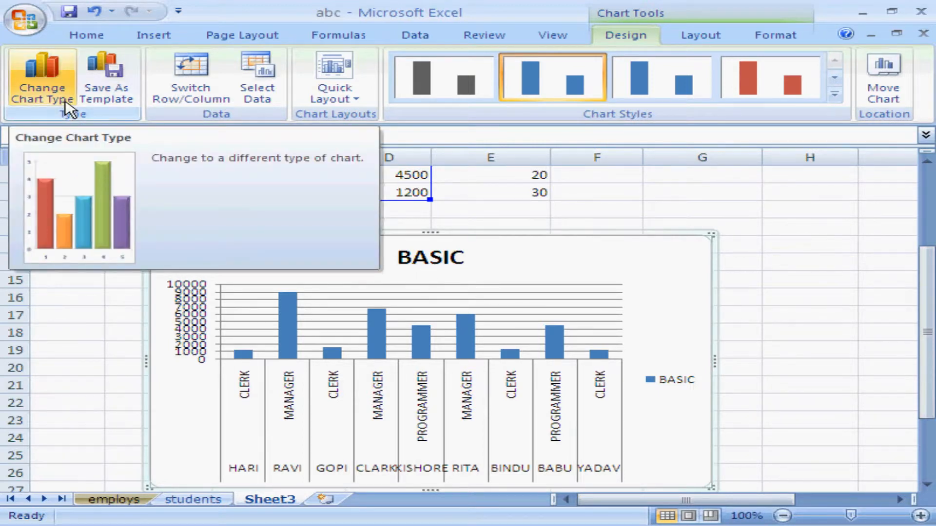
- Change the chart type to Pie in 3-D
click(68, 108)
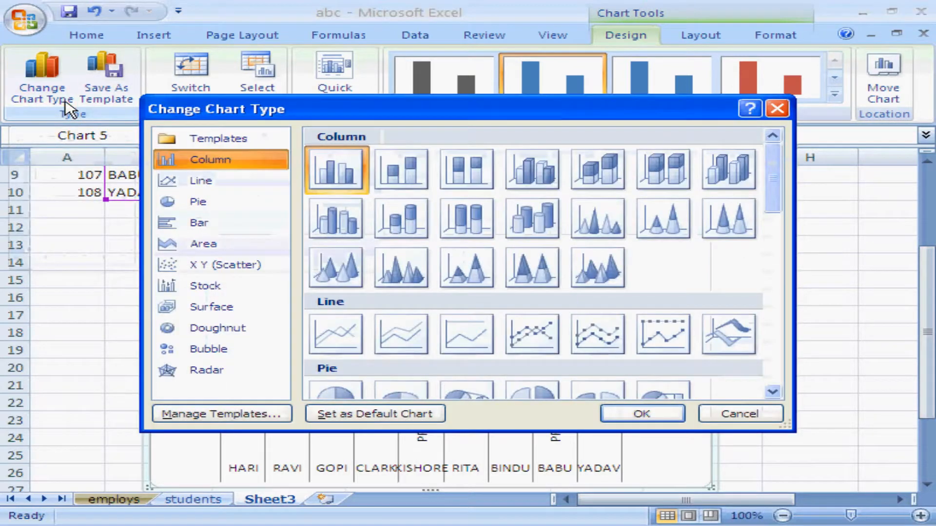
click(213, 213)
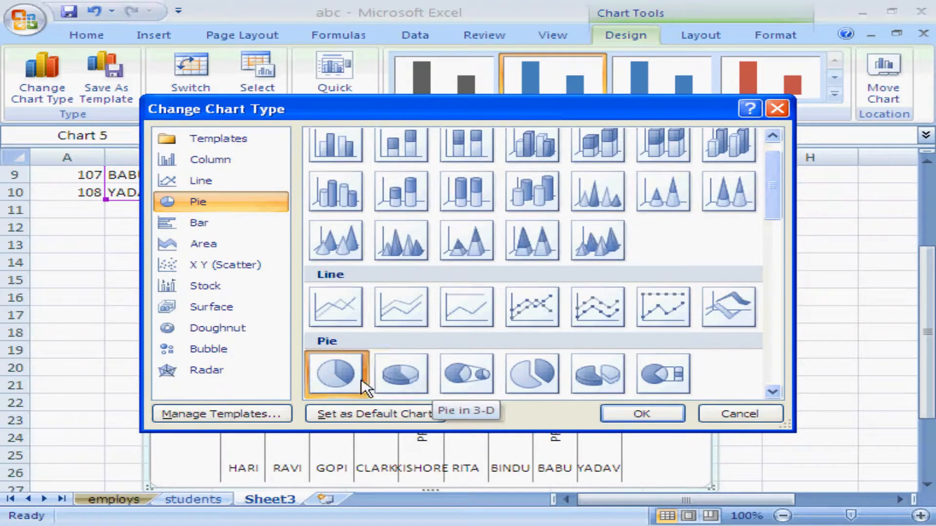
click(401, 382)
click(629, 415)
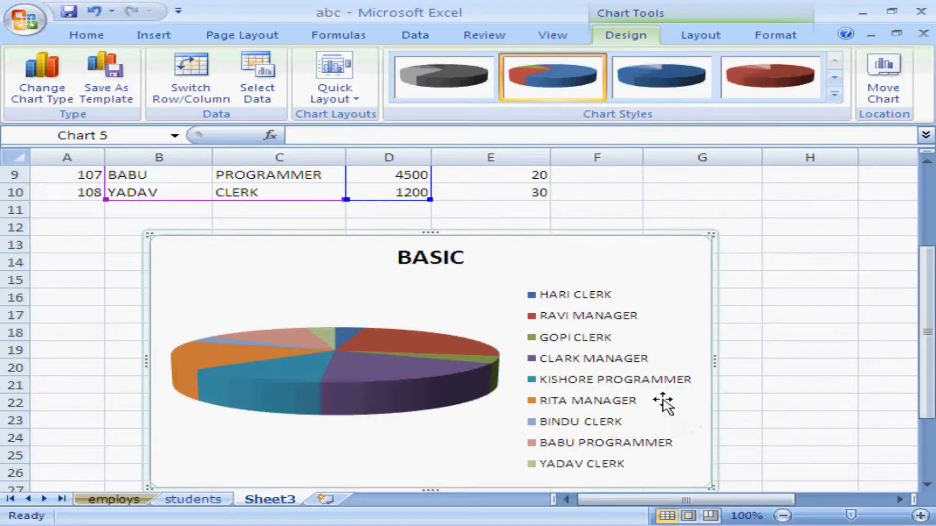
- Change the chart type back to 2-D clustered column
click(54, 95)
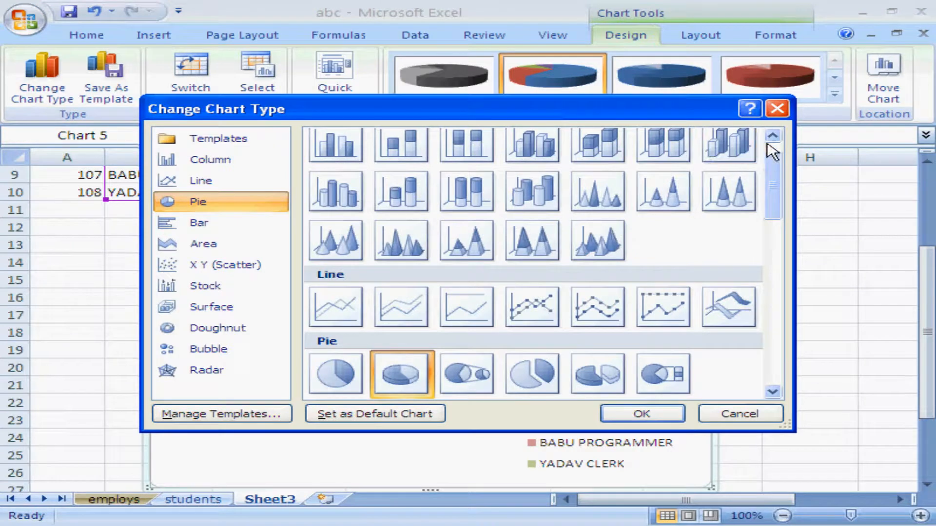
click(773, 141)
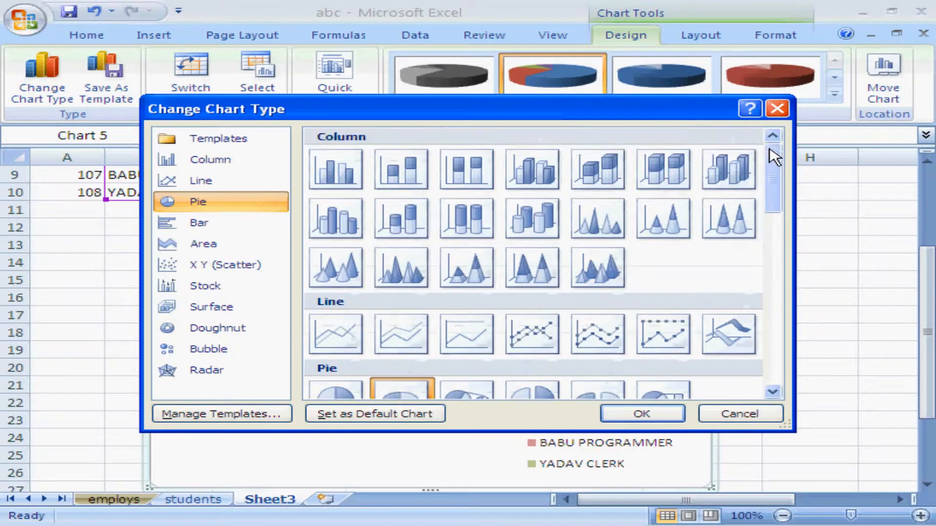
click(234, 166)
click(363, 184)
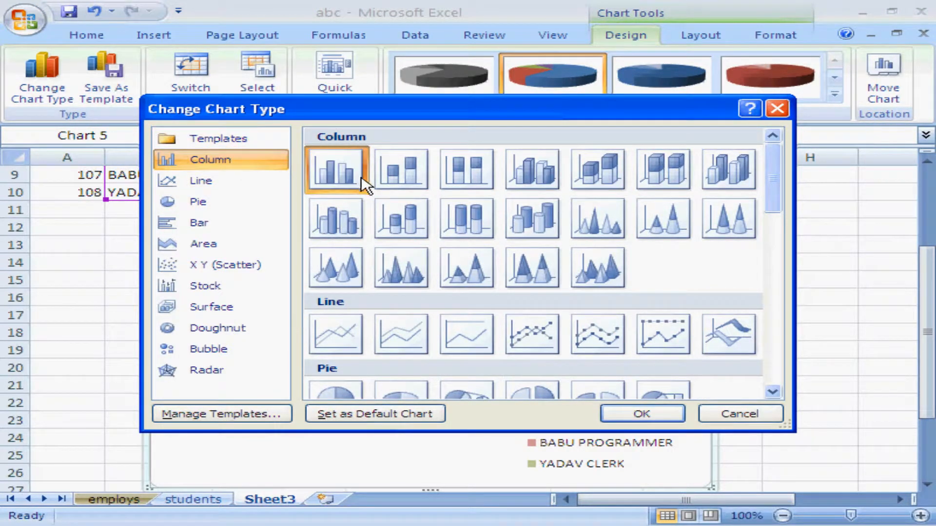
click(641, 413)
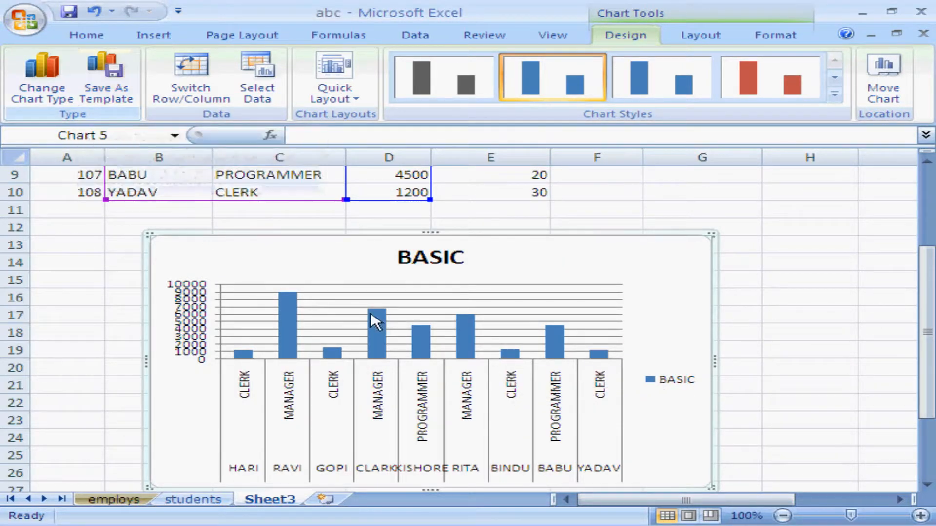
- Examine the chart template save options and the Templates category of chart types, cancelling both dialogs
click(111, 100)
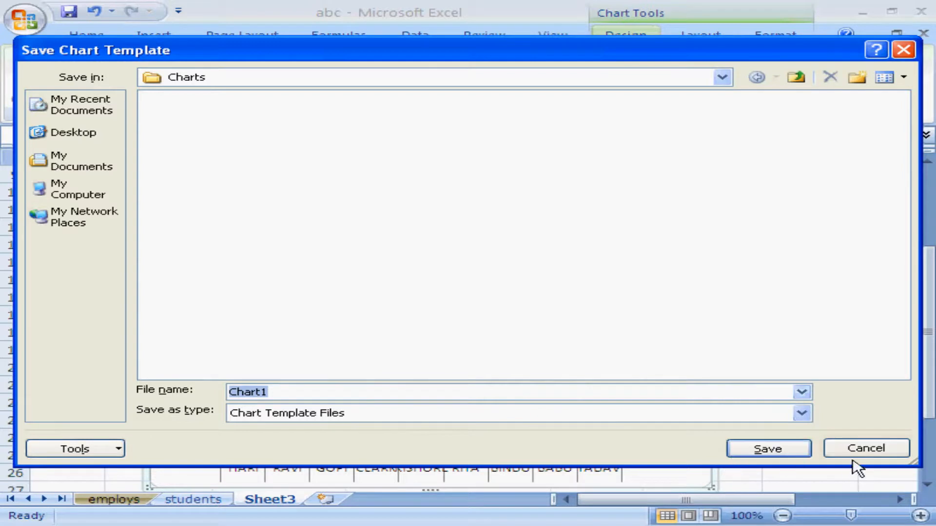
click(867, 452)
click(71, 104)
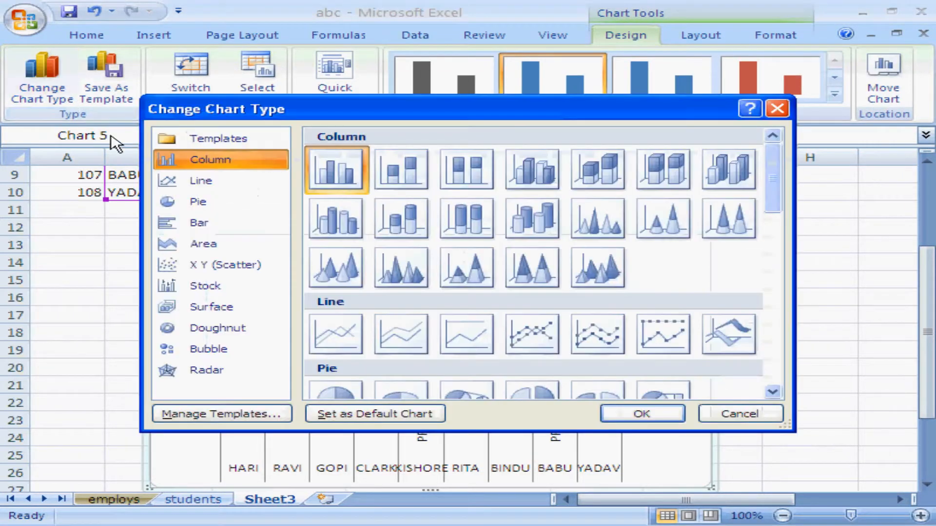
click(250, 142)
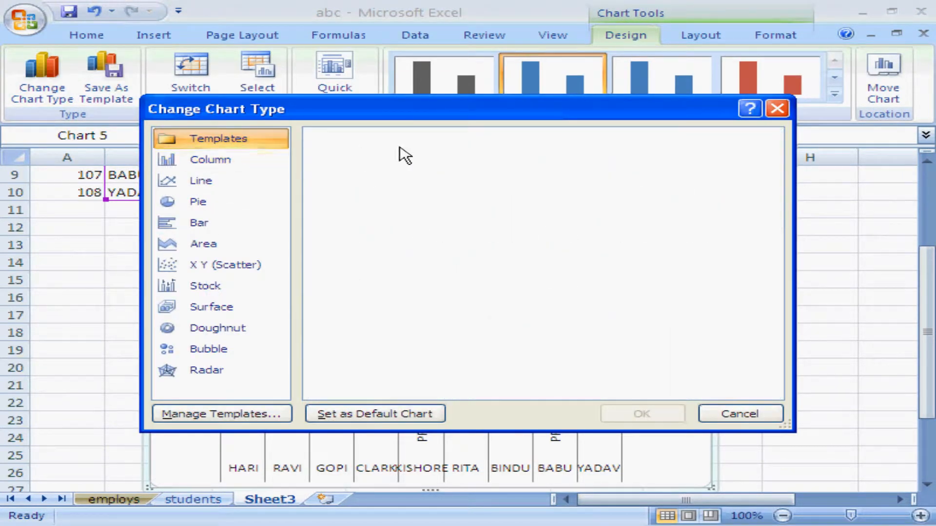
click(741, 414)
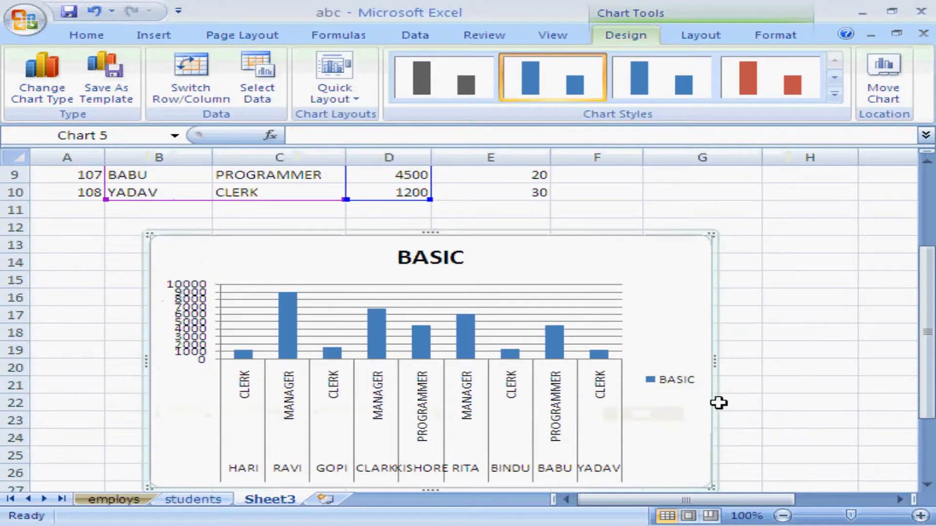
- Swap the chart's rows and columns and back, and try the quick layout with data labels and the legend beneath the title
click(207, 100)
click(208, 100)
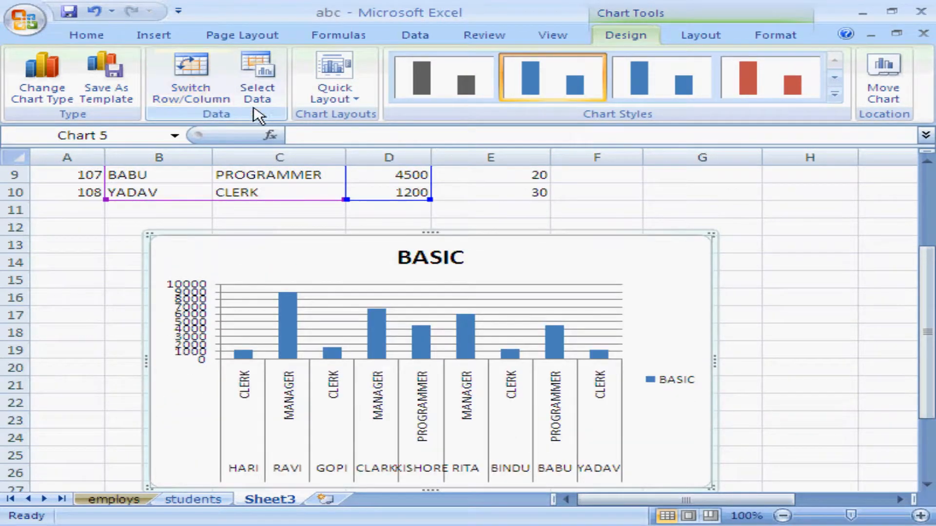
click(358, 100)
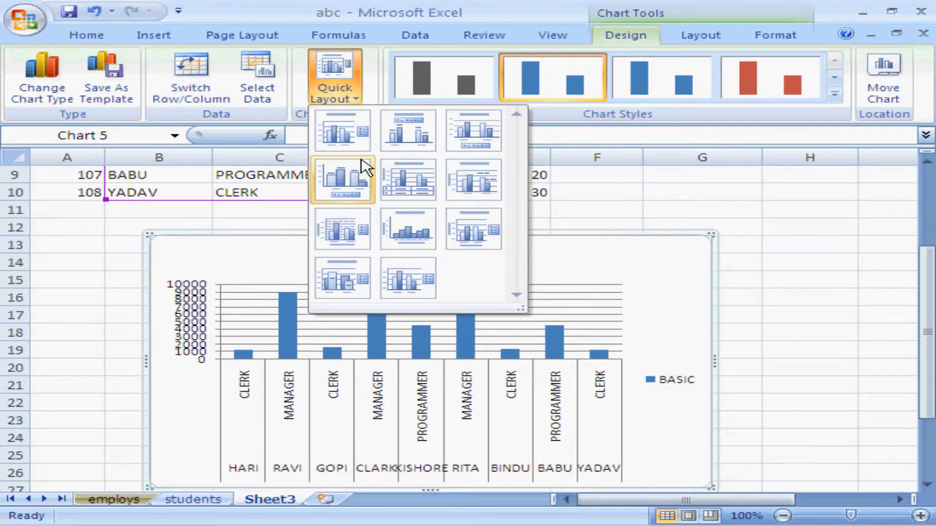
click(405, 147)
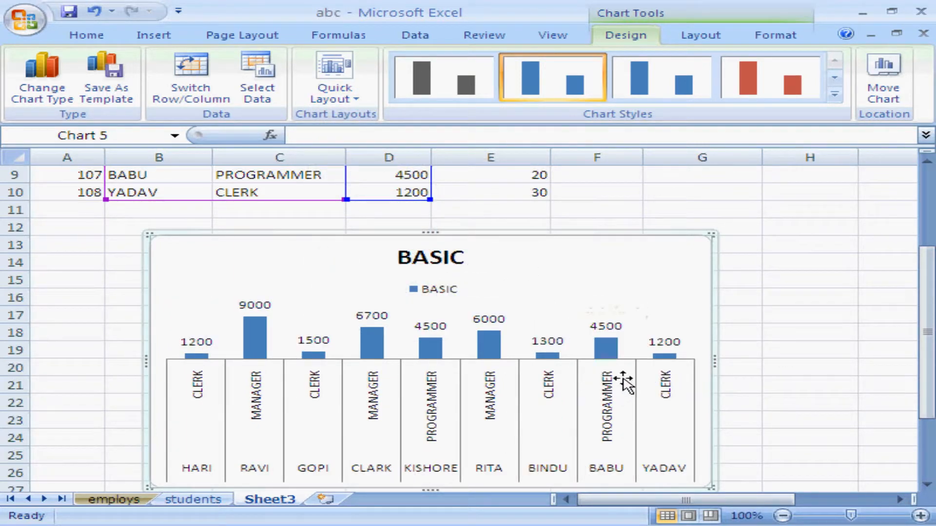
- Apply the first quick layout, with value axis and side legend, and give the chart the red chart style
click(360, 100)
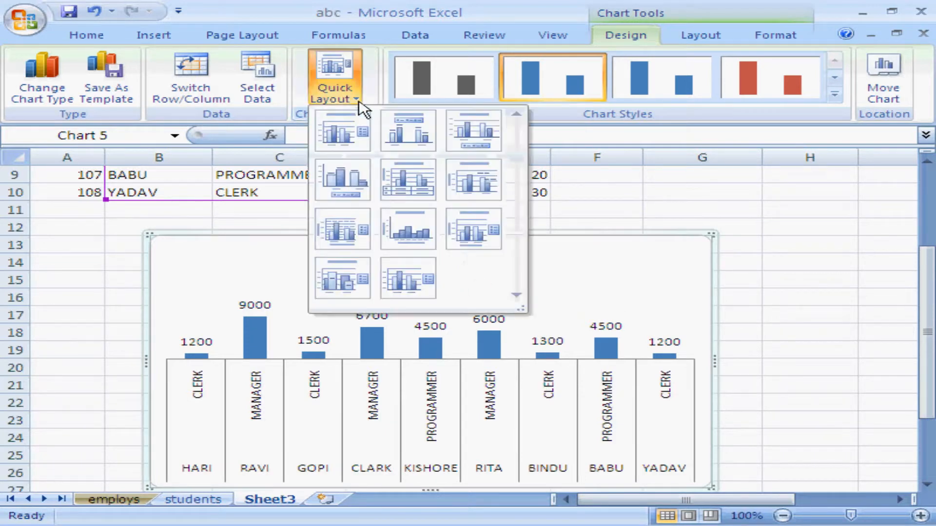
click(361, 136)
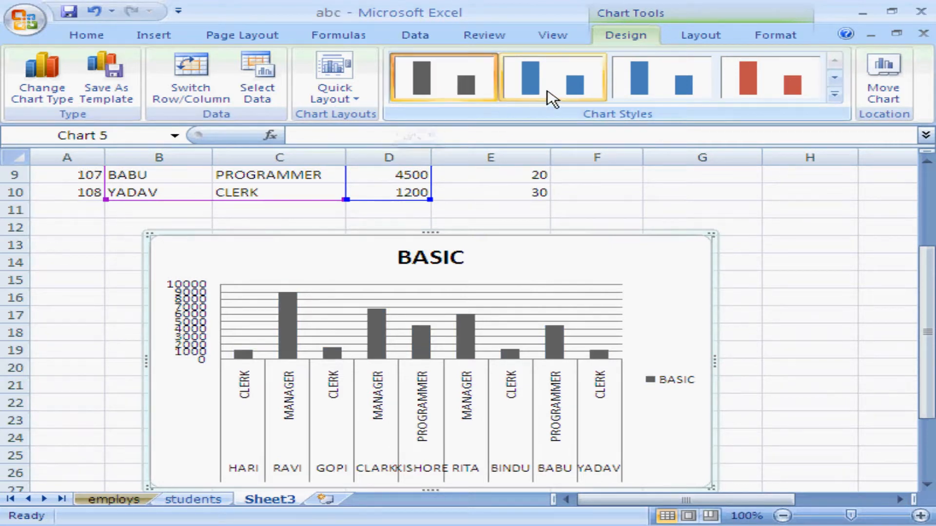
click(765, 92)
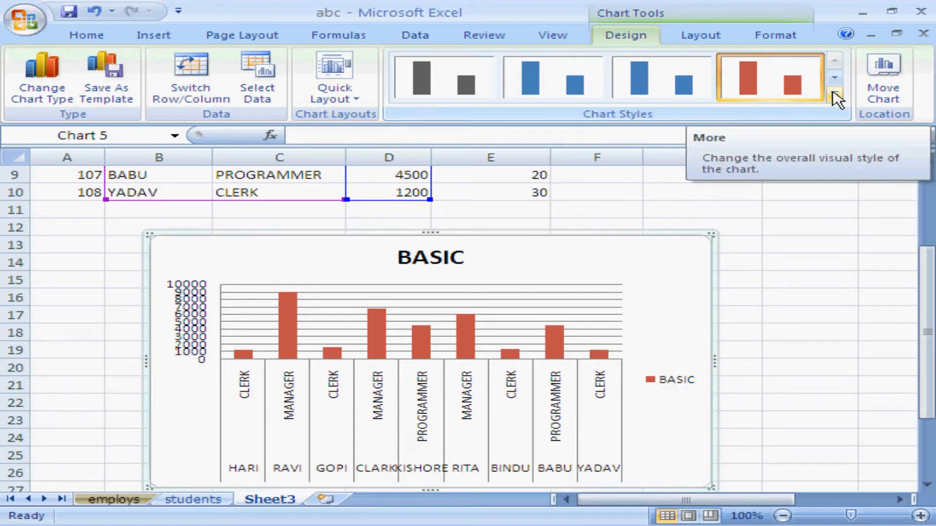
- Set the chart's title placement to Centered Overlay Title
click(698, 43)
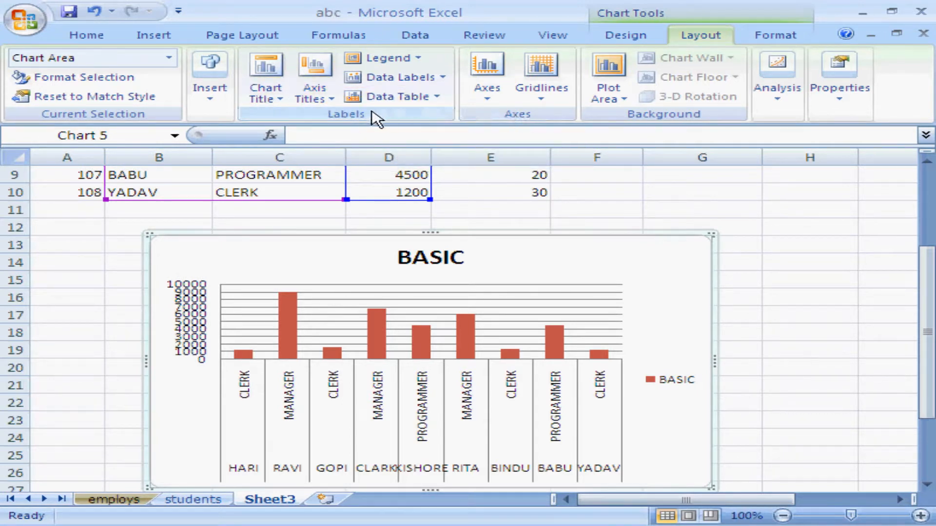
click(281, 98)
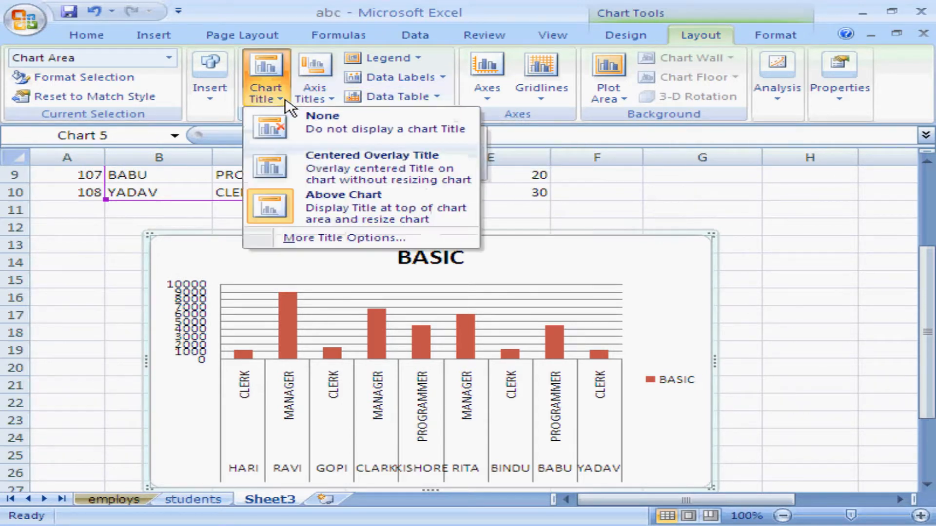
click(288, 209)
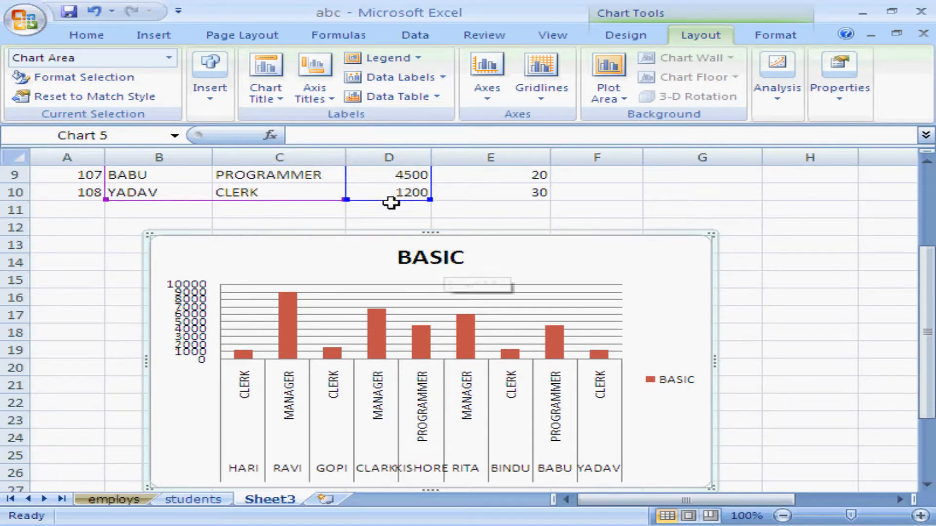
click(265, 95)
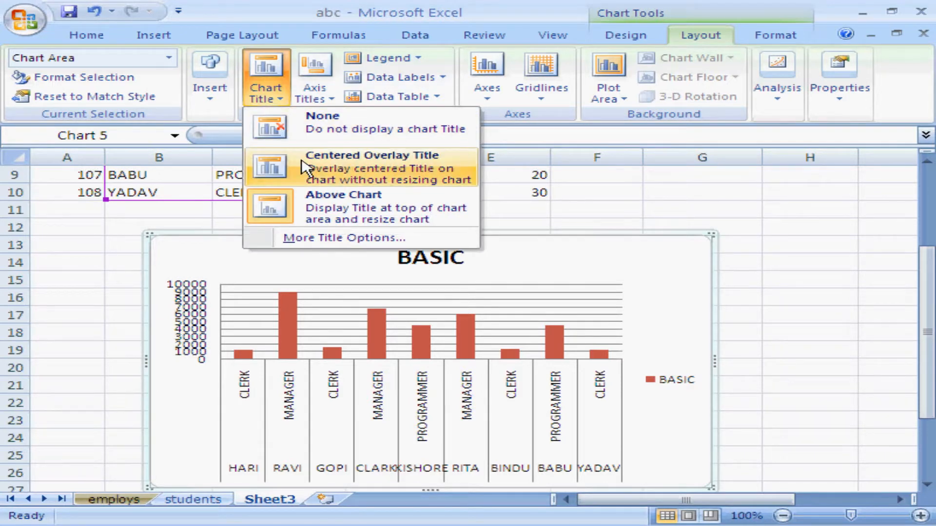
click(361, 174)
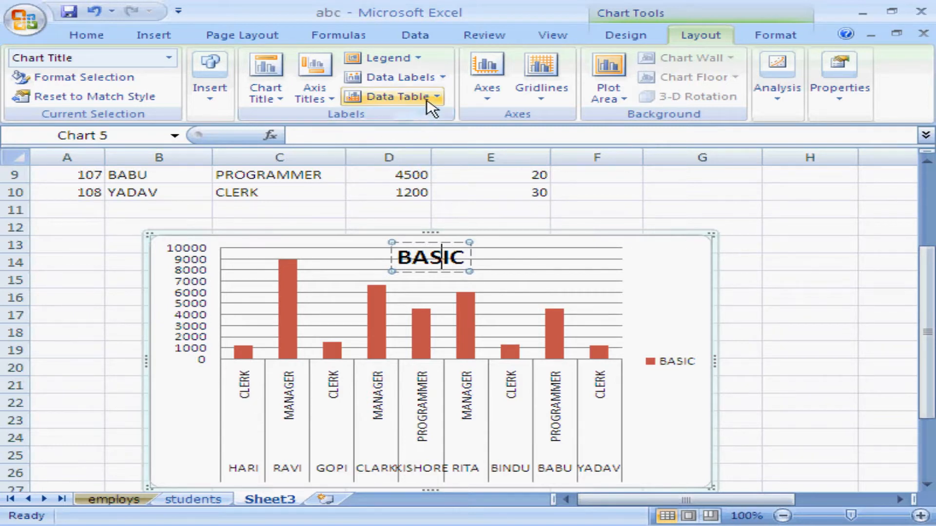
- Add a horizontal axis title below the axis and replace its text with "jobs & enames"
click(325, 103)
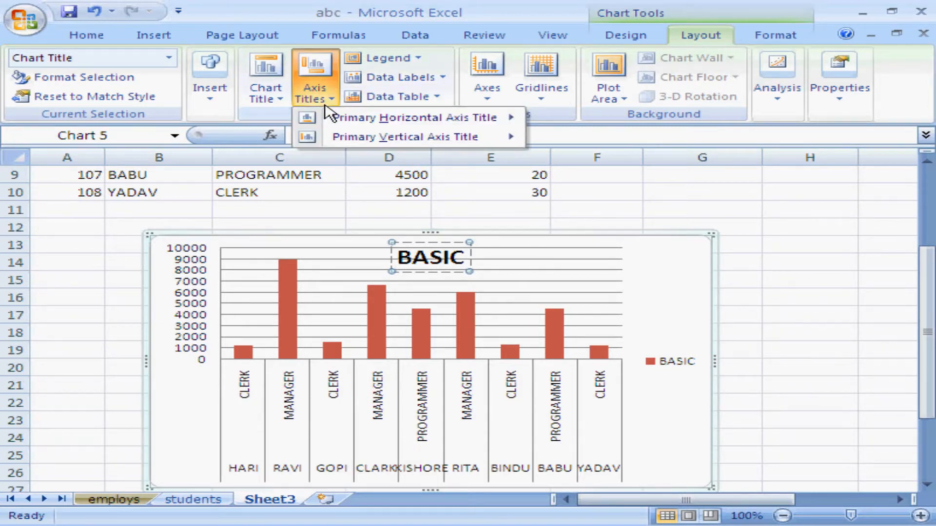
mouse_move(340, 126)
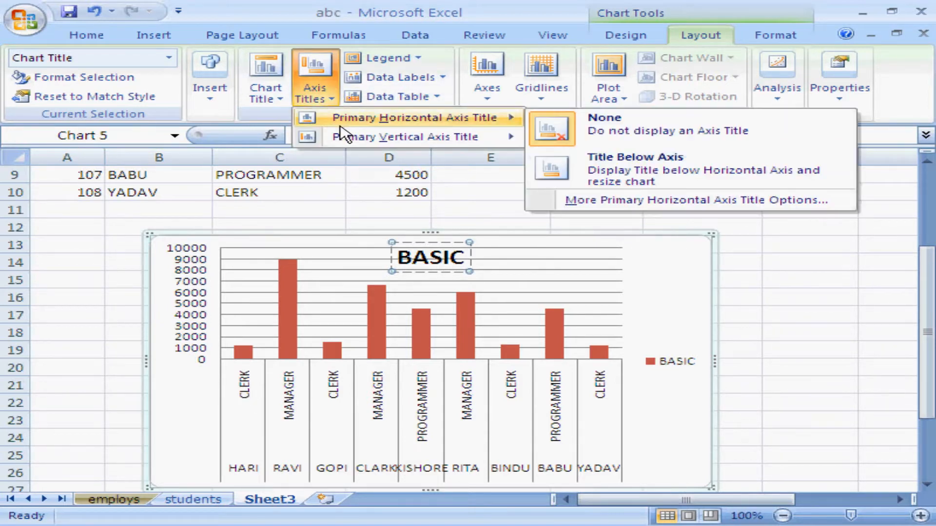
click(580, 173)
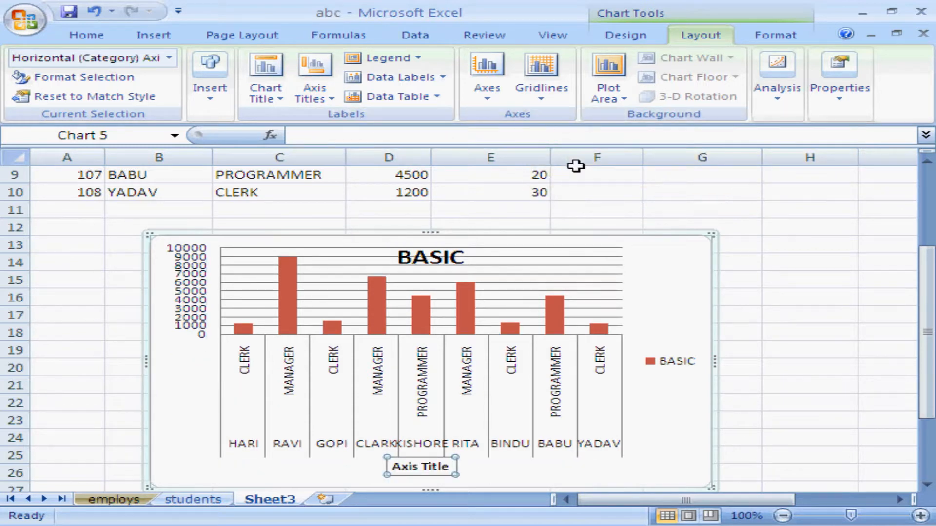
click(422, 468)
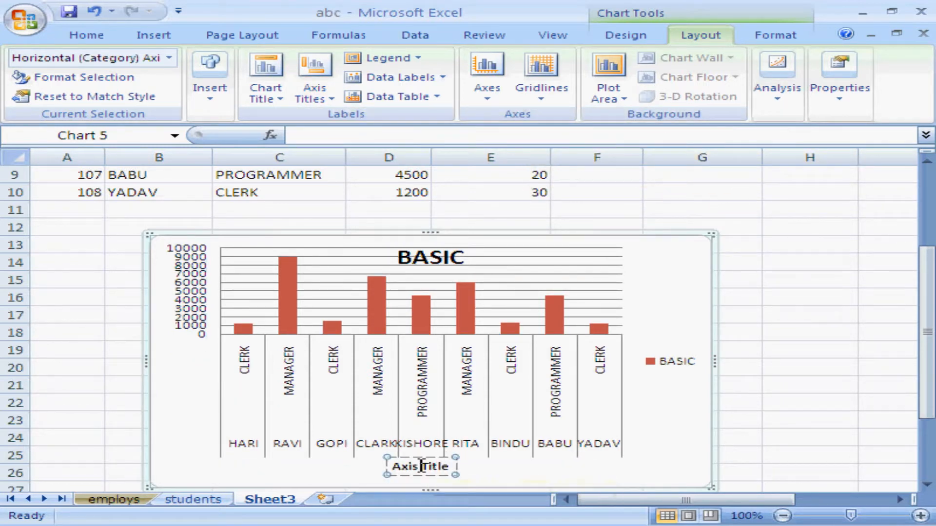
key(shift+End)
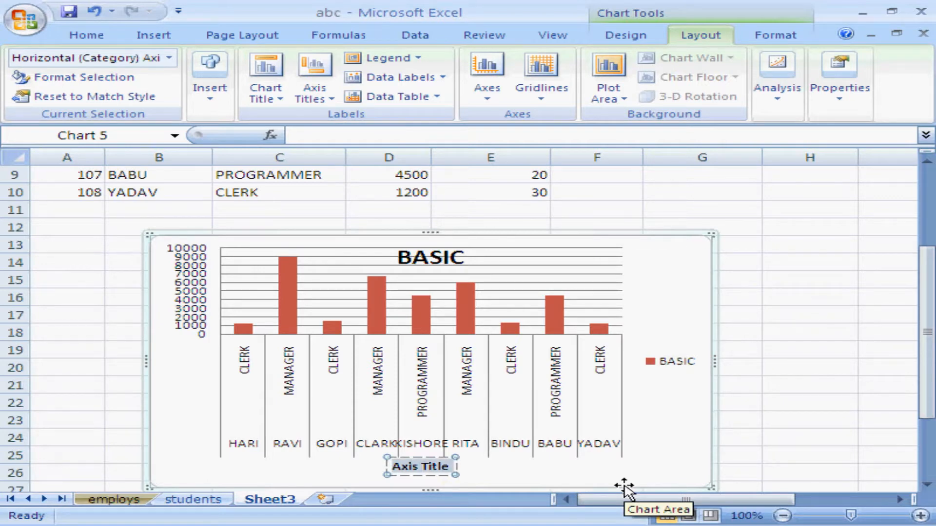
key(Delete)
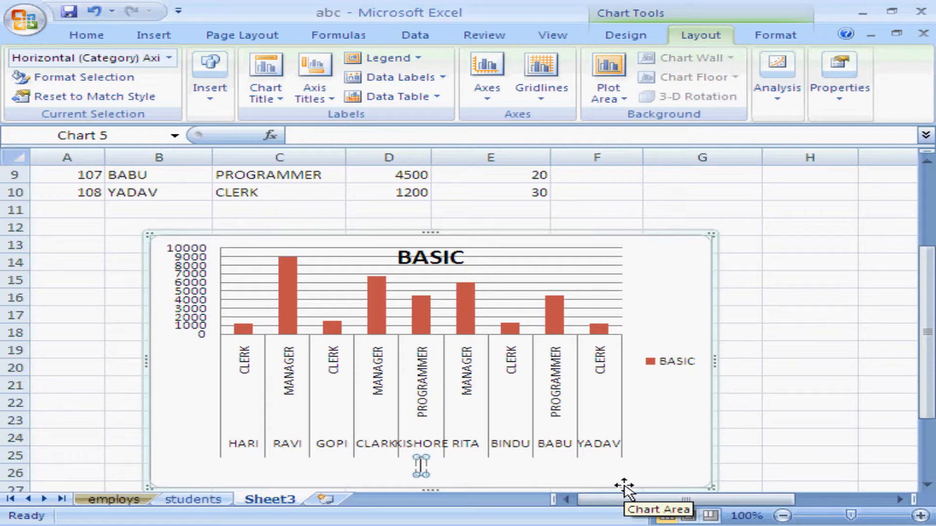
text(jobs)
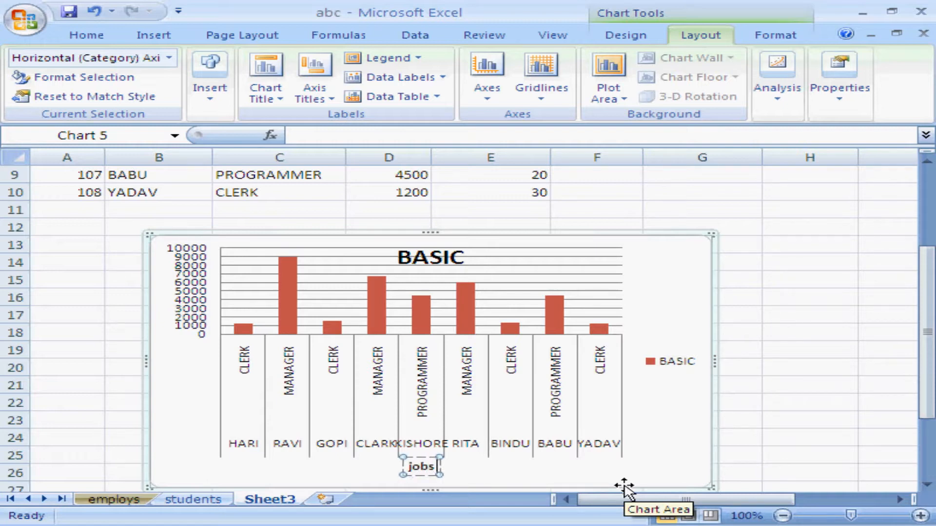
text( & enames)
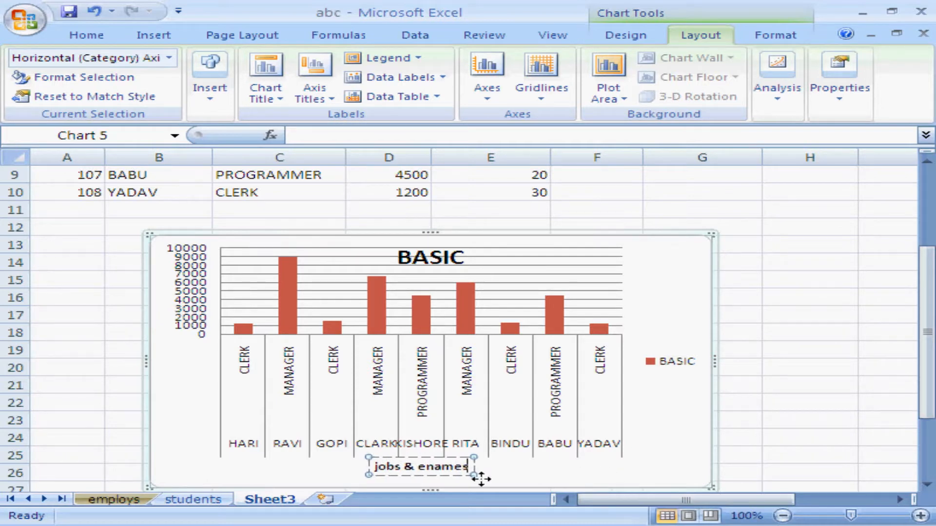
click(447, 478)
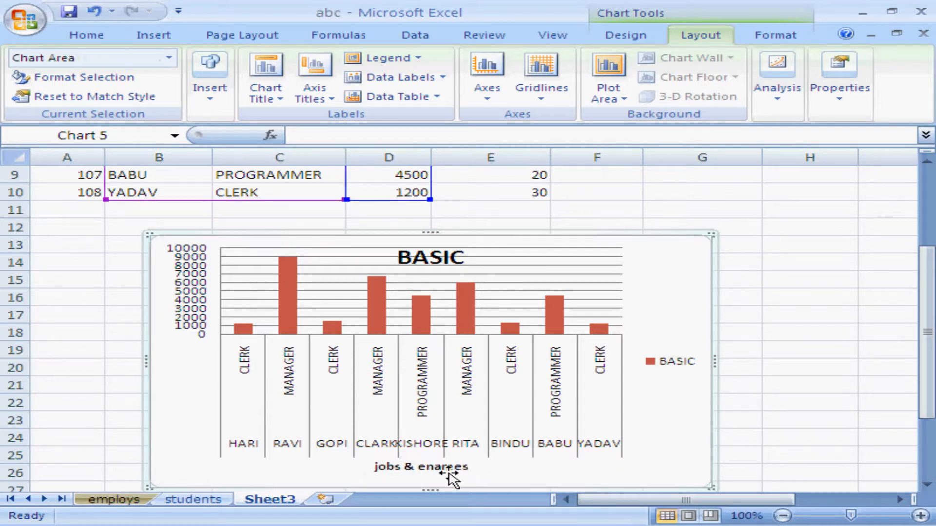
click(448, 470)
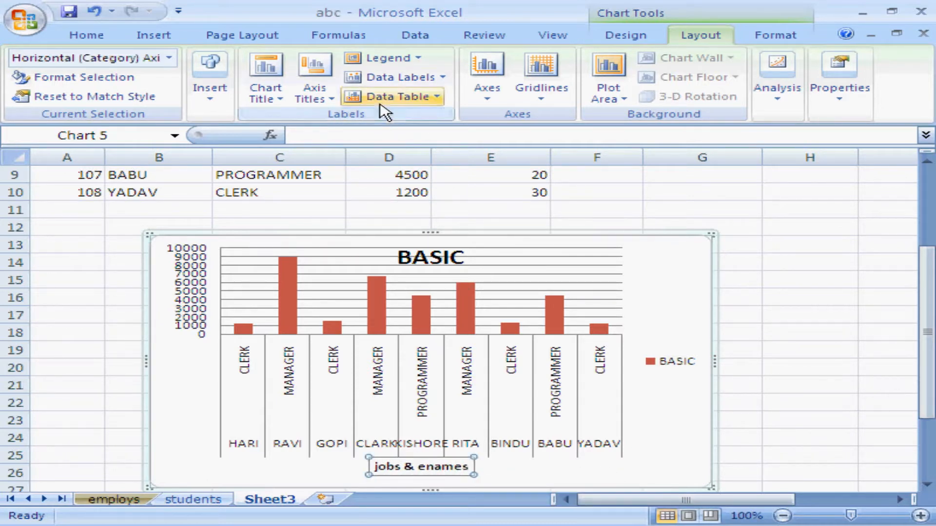
- Try the chart legend at the top, settle on Show Legend at Left, and add a data table without legend keys
click(414, 60)
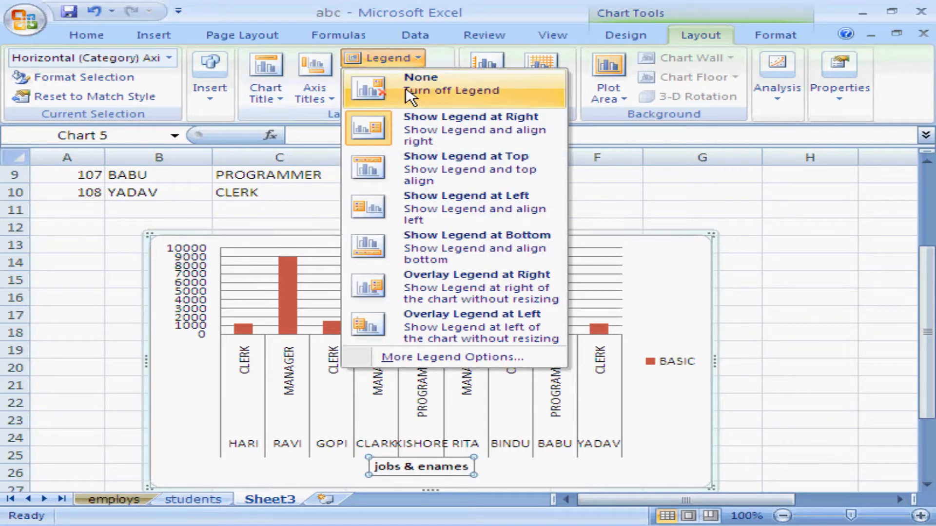
click(445, 169)
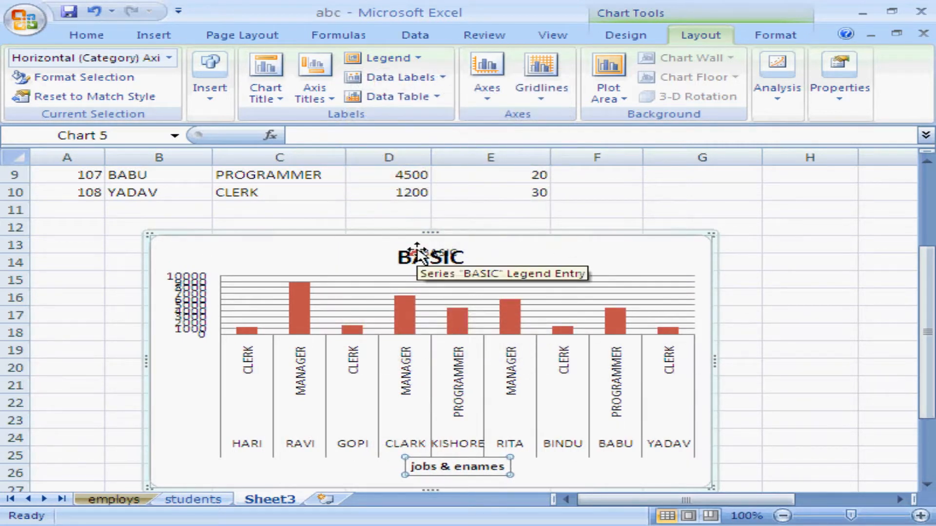
click(417, 60)
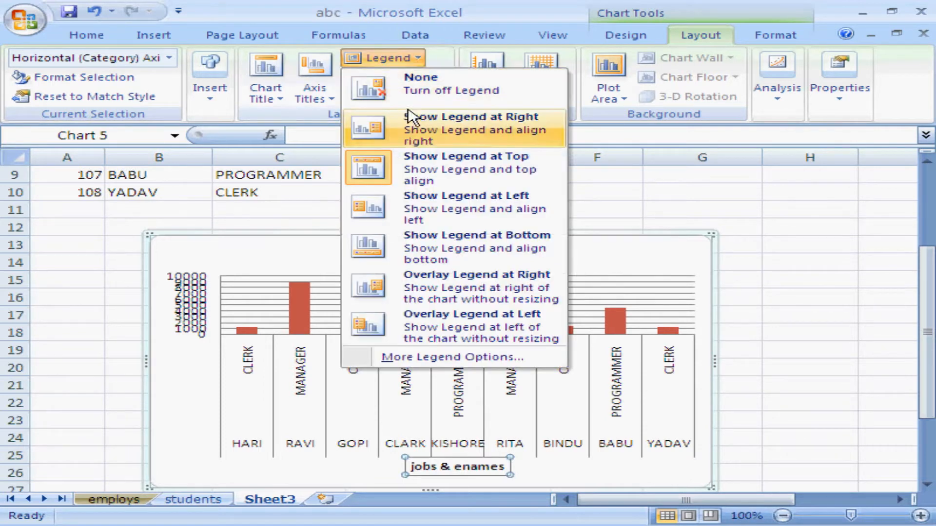
click(421, 201)
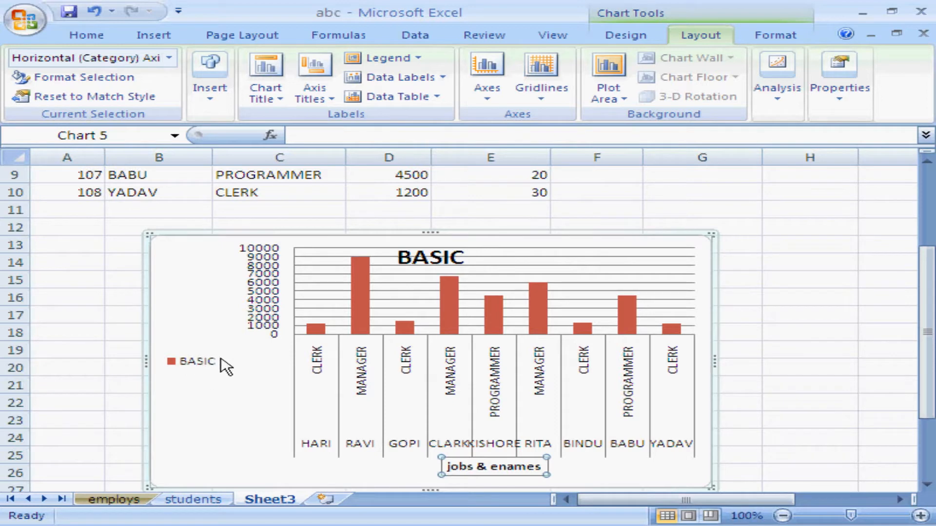
click(440, 98)
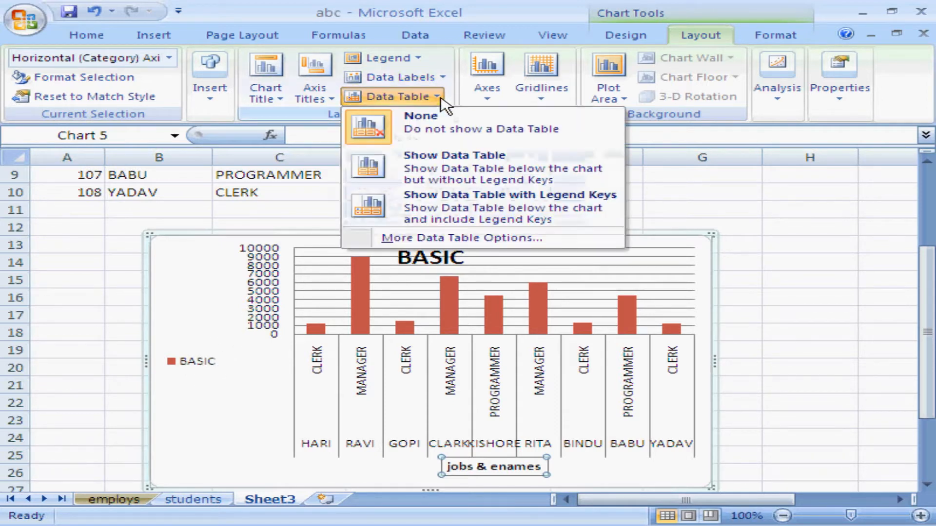
click(439, 173)
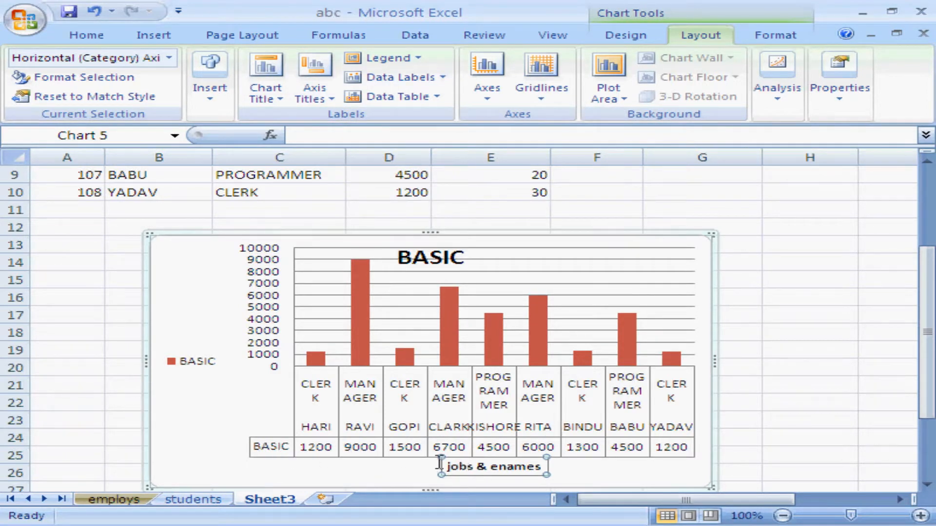
- Set the chart's primary horizontal axis to Left to Right and show its primary vertical axis in thousands
click(501, 98)
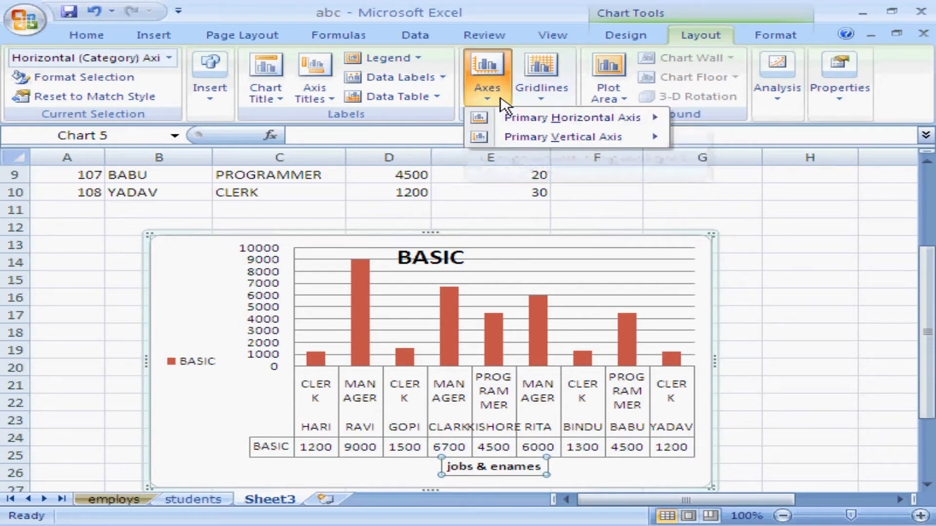
mouse_move(521, 122)
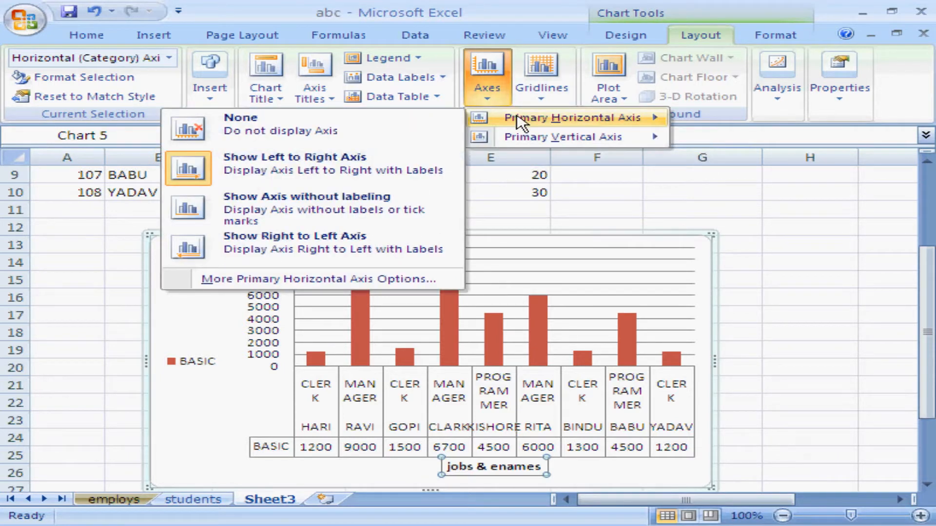
click(372, 170)
click(490, 97)
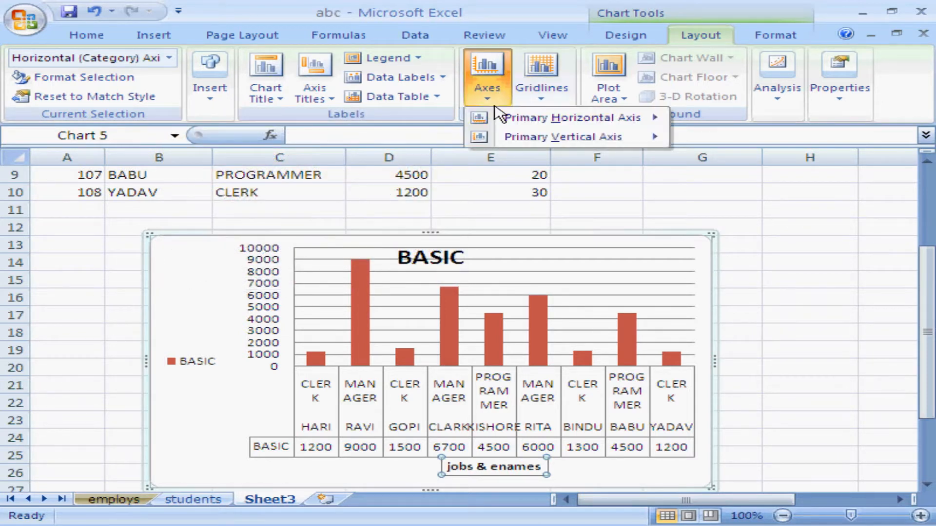
mouse_move(511, 138)
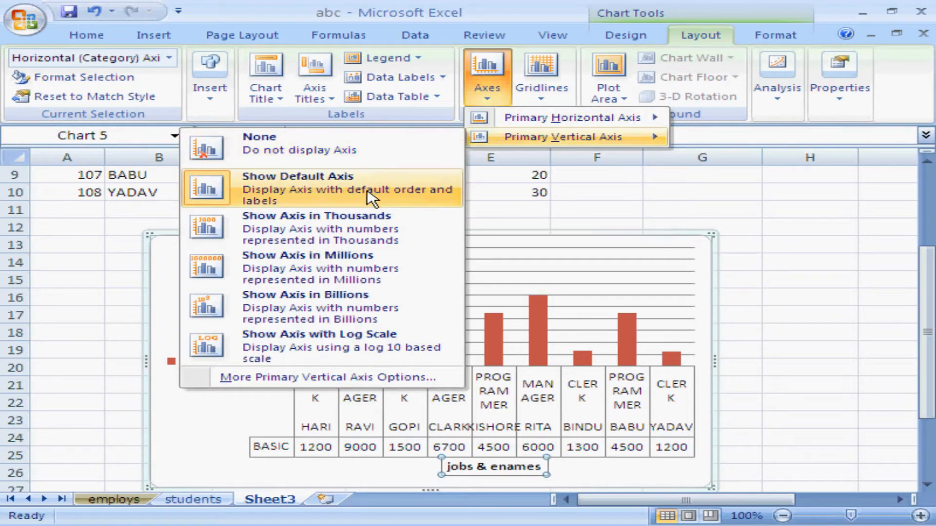
click(365, 231)
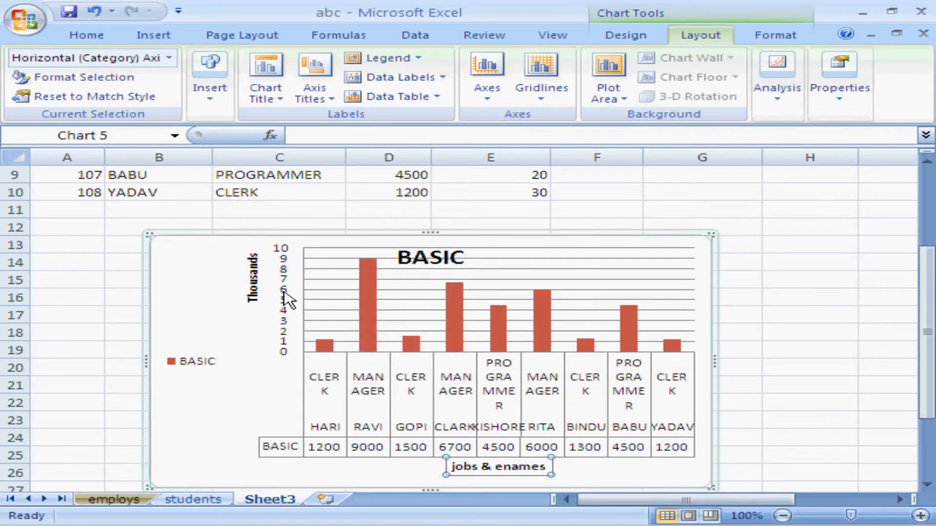
- Set the chart's primary horizontal axis to Show Axis without labeling
click(489, 107)
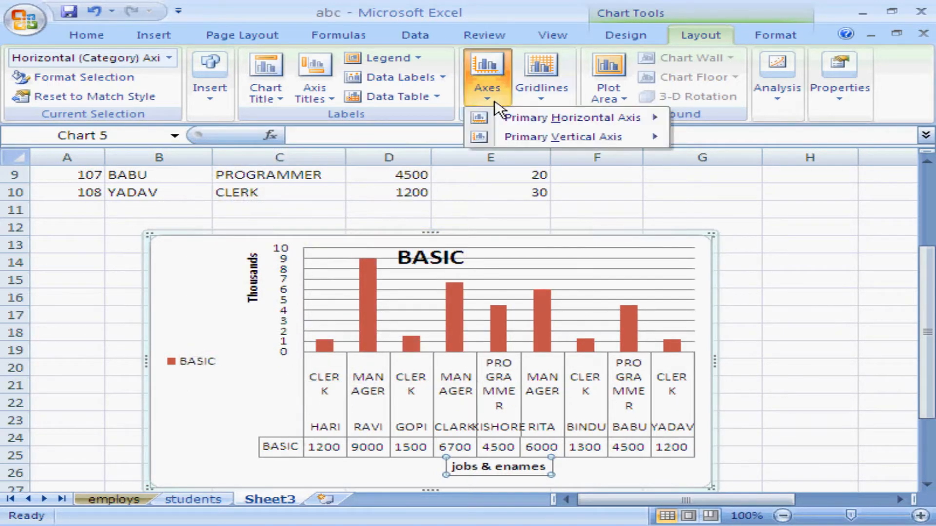
mouse_move(498, 118)
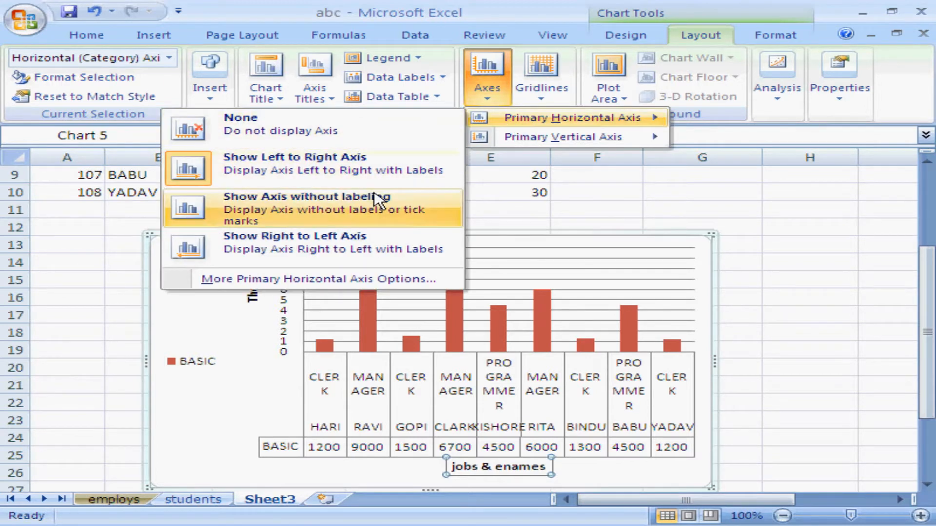
click(379, 211)
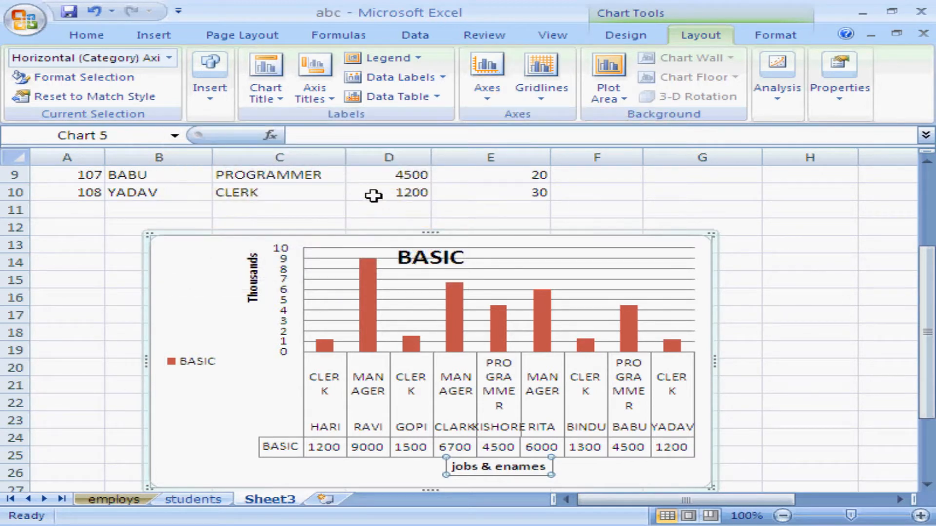
- Display minor primary horizontal gridlines on the chart
click(548, 78)
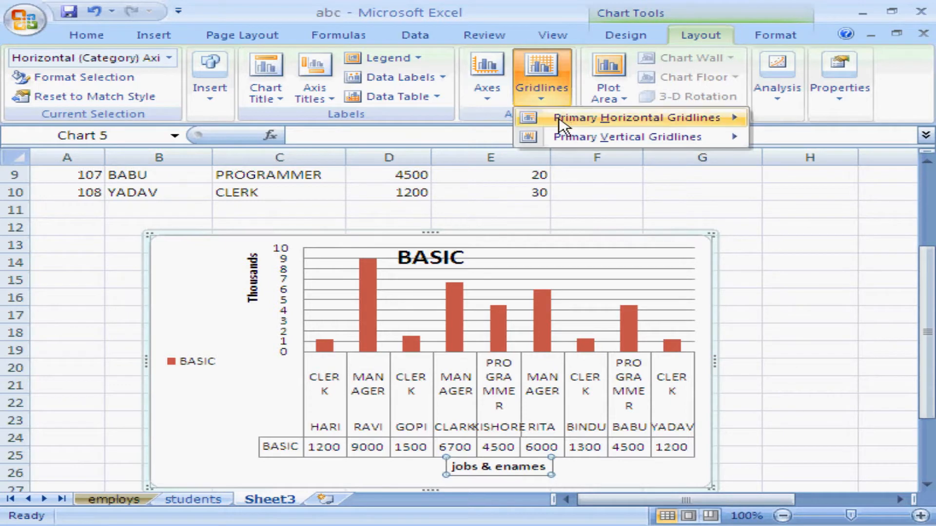
mouse_move(560, 125)
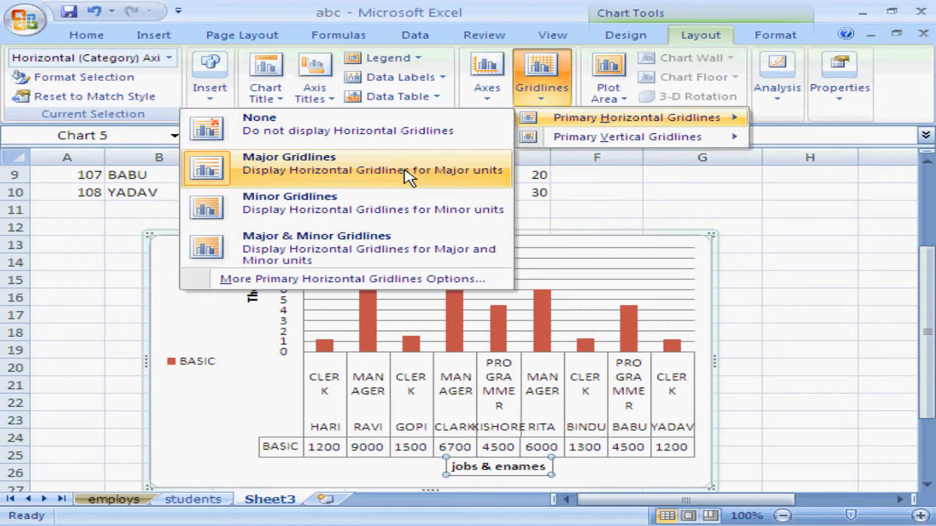
click(374, 213)
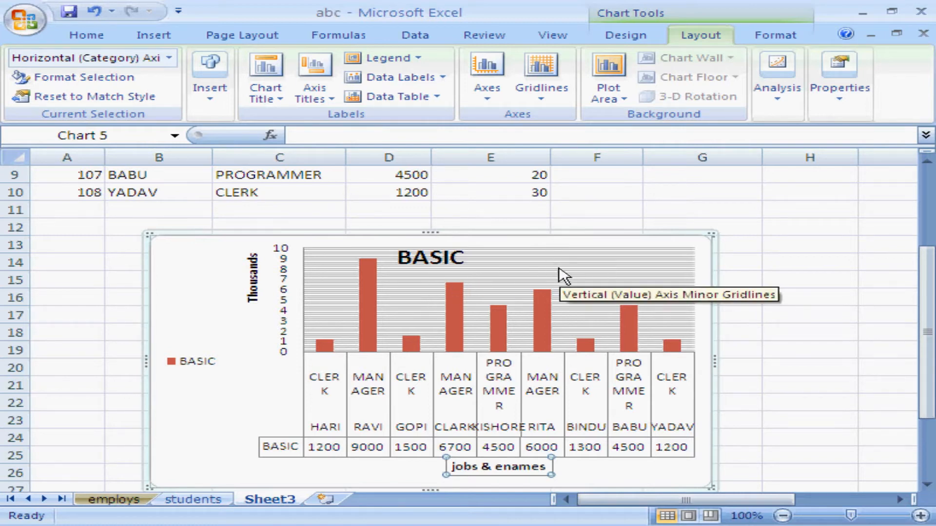
- Examine the formatting options for the chart's minor gridlines and its BASIC data series
click(802, 278)
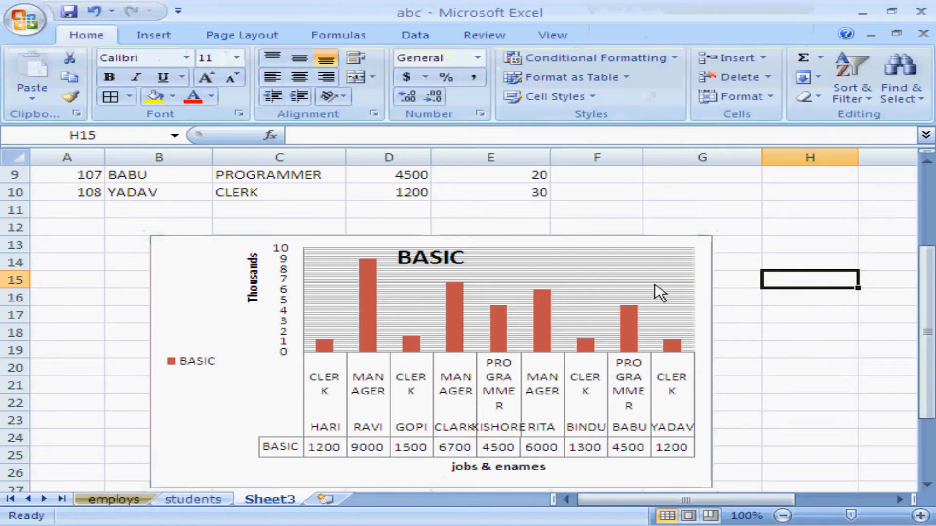
click(668, 283)
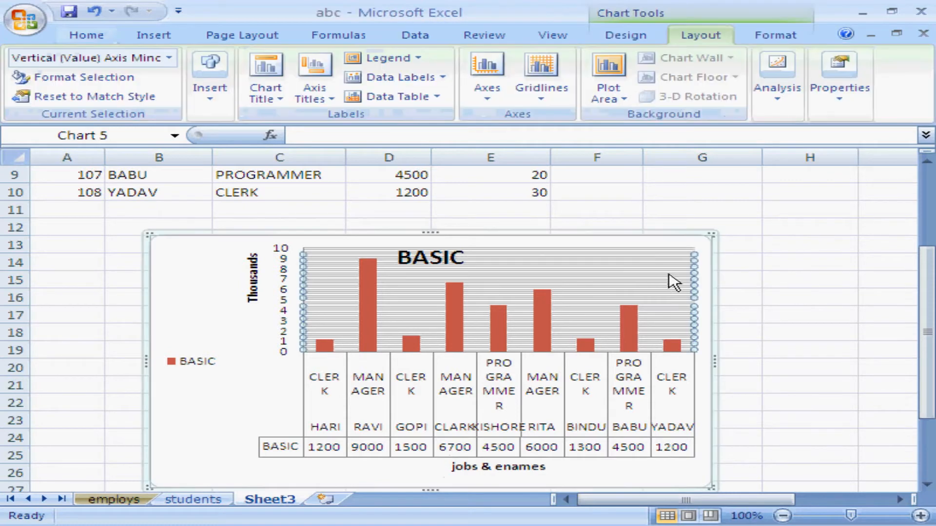
click(777, 38)
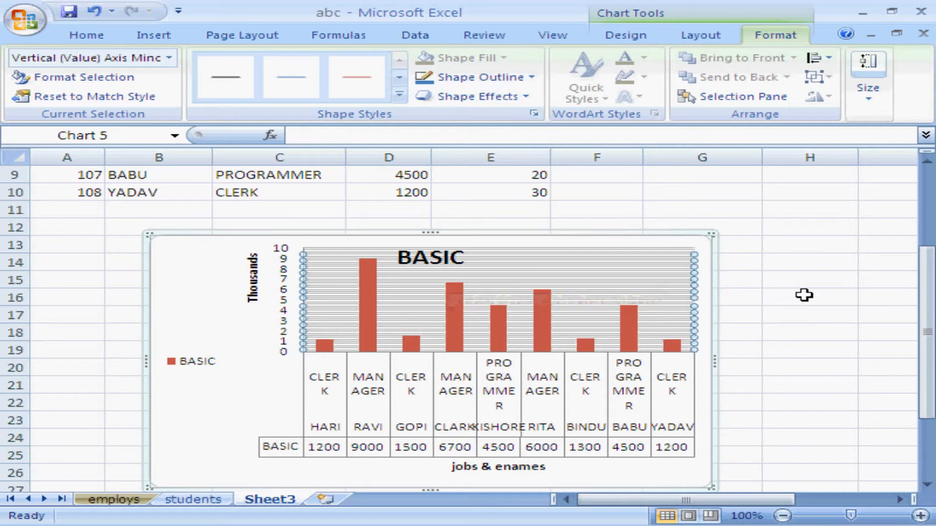
click(777, 300)
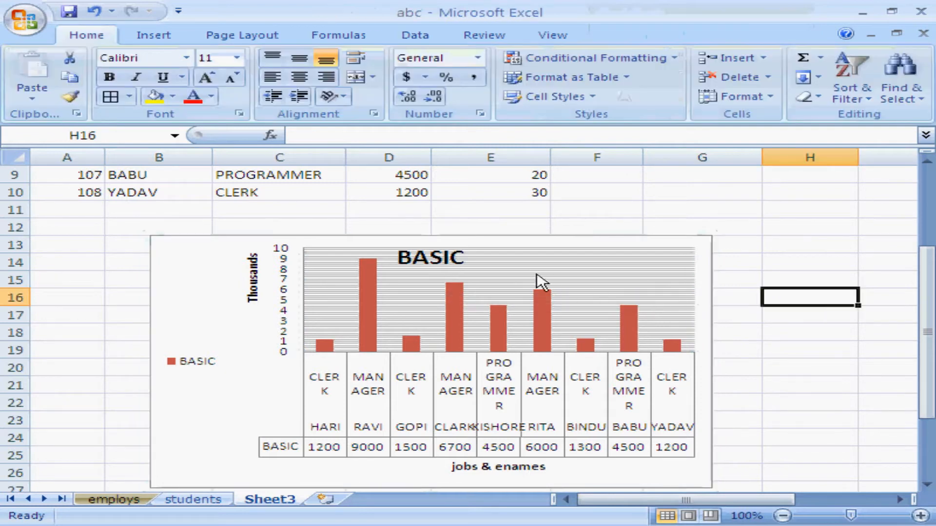
click(453, 312)
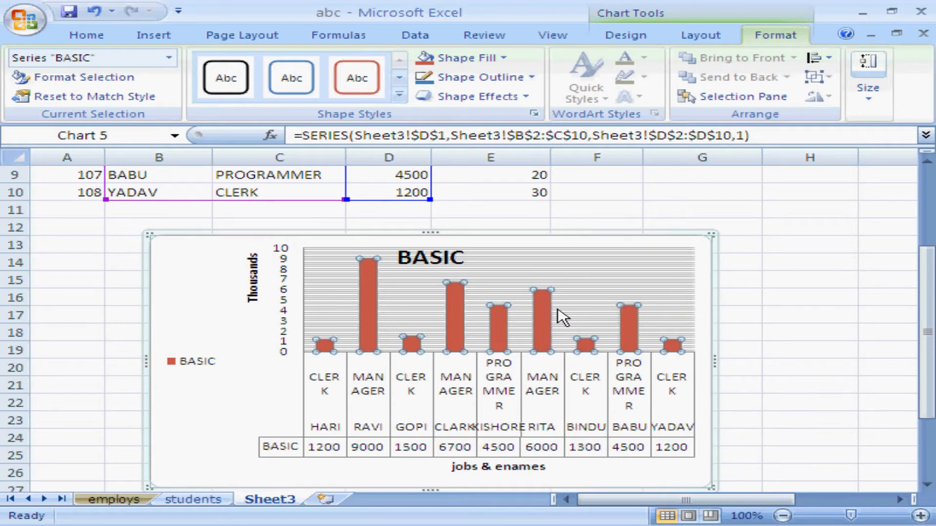
- Delete the column chart from Sheet3 and select cell C13 below the employee data
click(698, 236)
key(Delete)
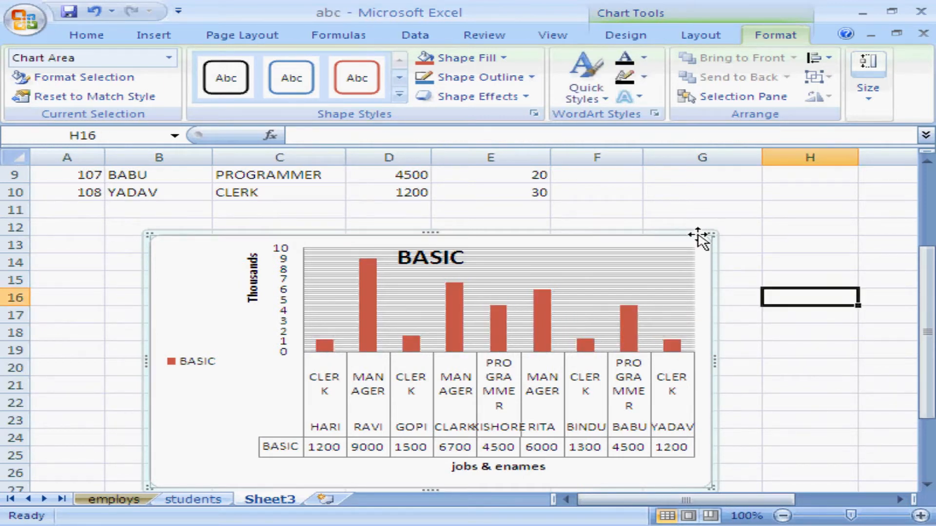
click(925, 182)
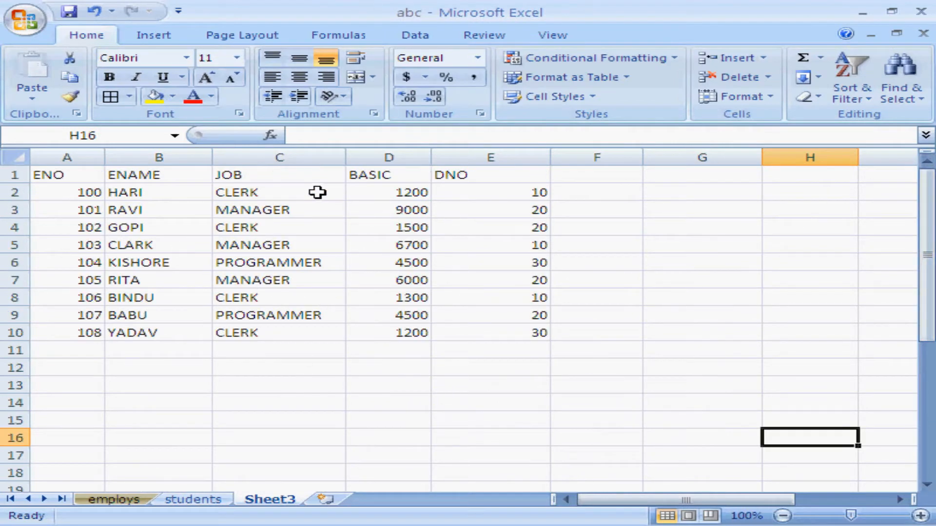
click(218, 388)
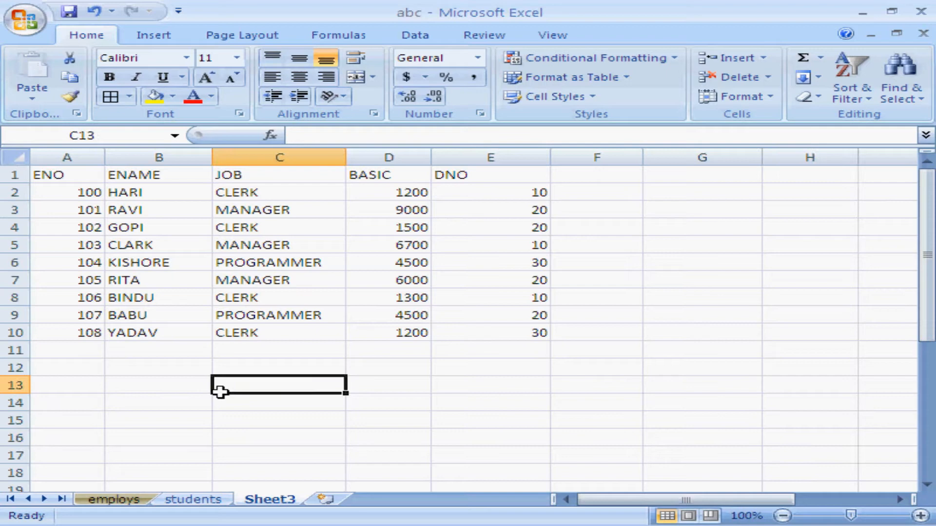
- Insert a blank Scatter with only Markers chart from an empty cell and move it below the employee data
click(350, 398)
click(299, 400)
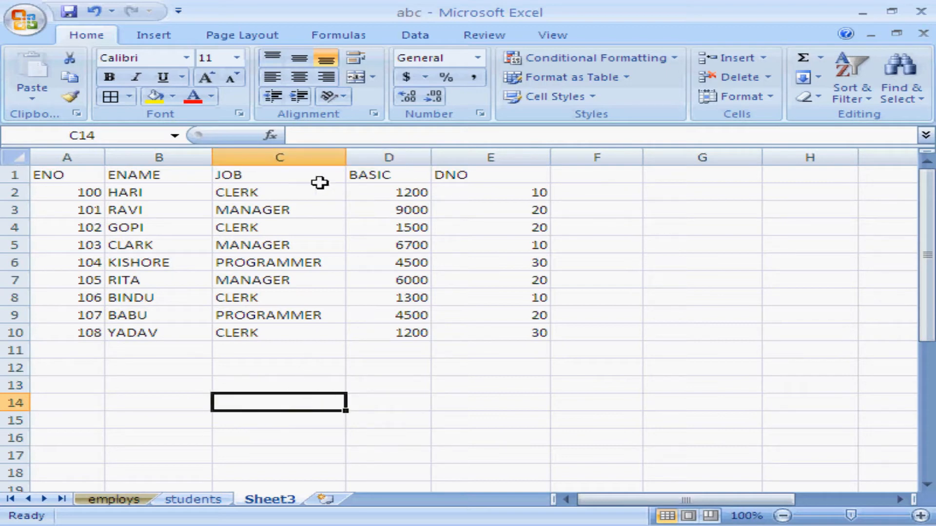
click(162, 38)
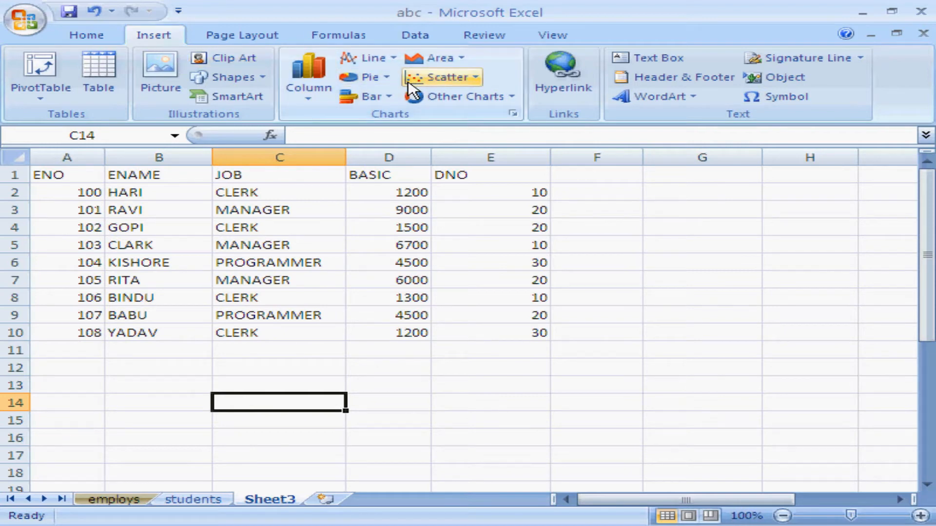
click(471, 82)
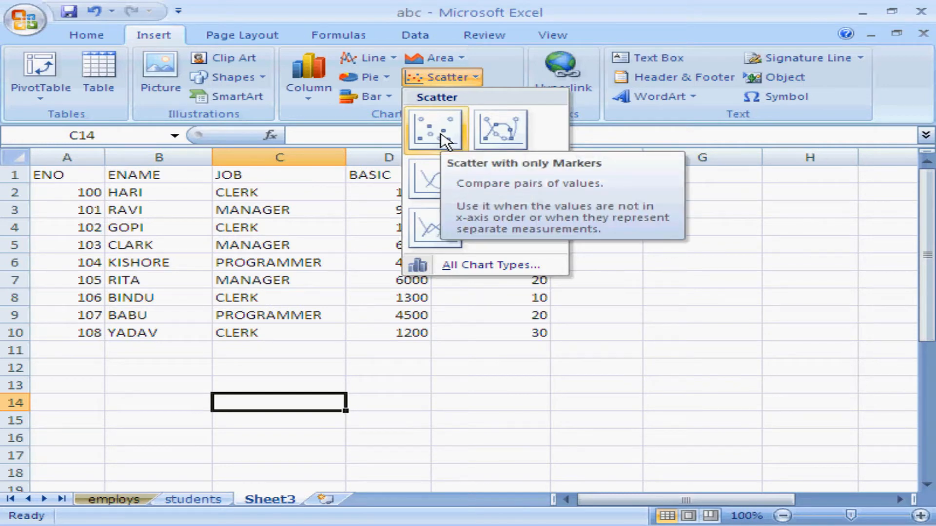
click(444, 141)
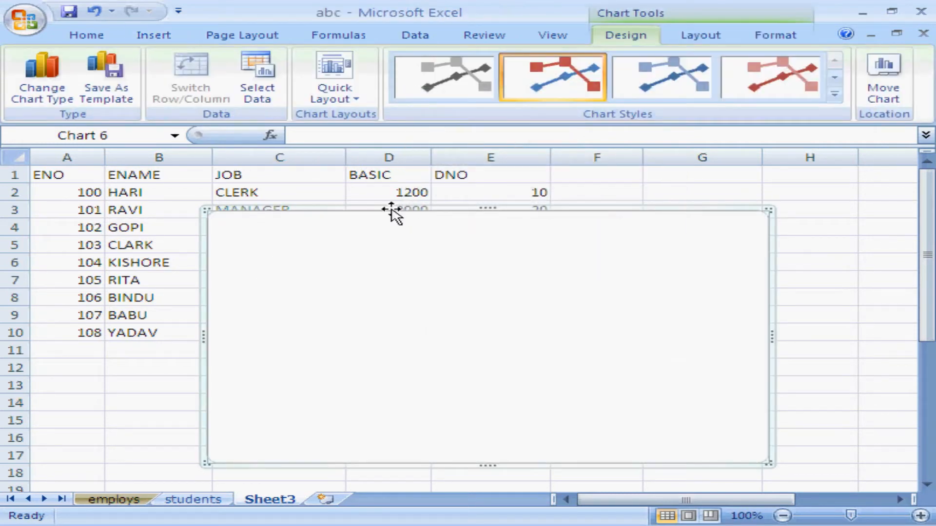
drag(392, 205, 363, 375)
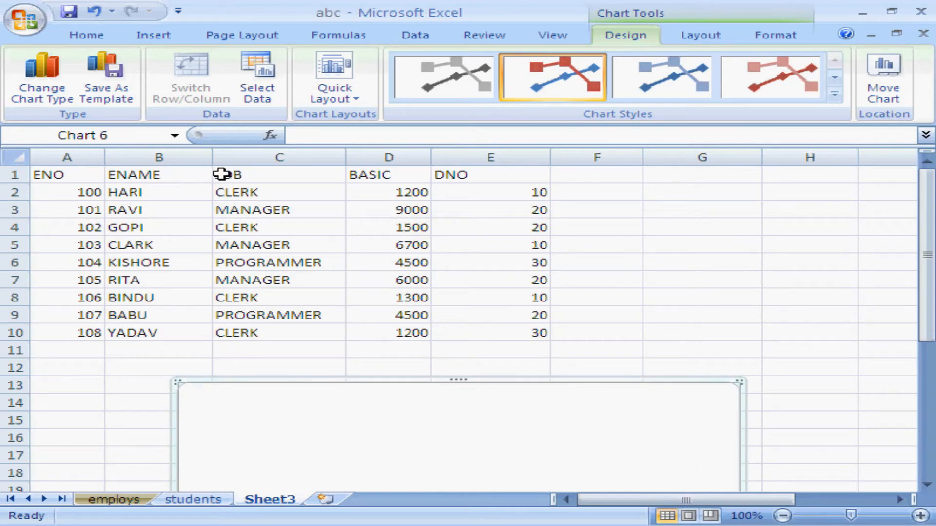
- Set the scatter chart's data range to Sheet3 cells B1:D10, covering ENAME, JOB and BASIC
drag(178, 174, 382, 335)
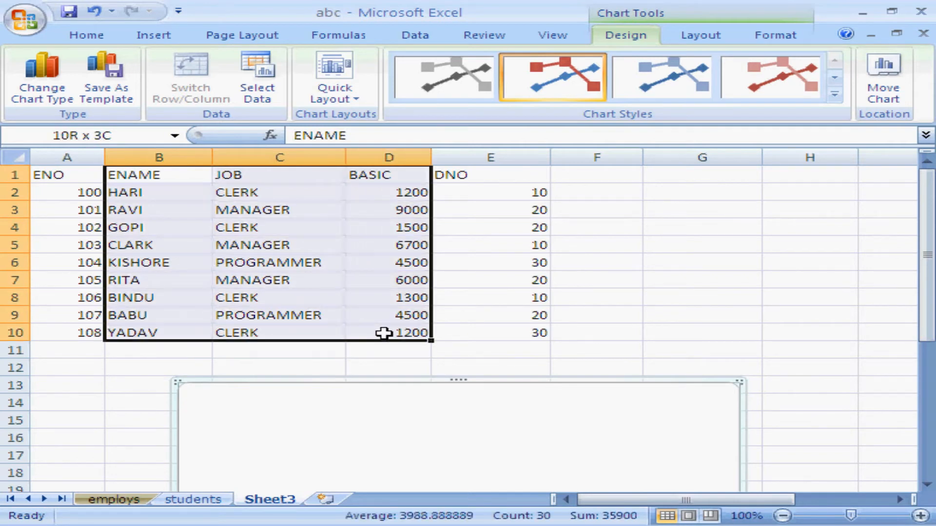
click(471, 350)
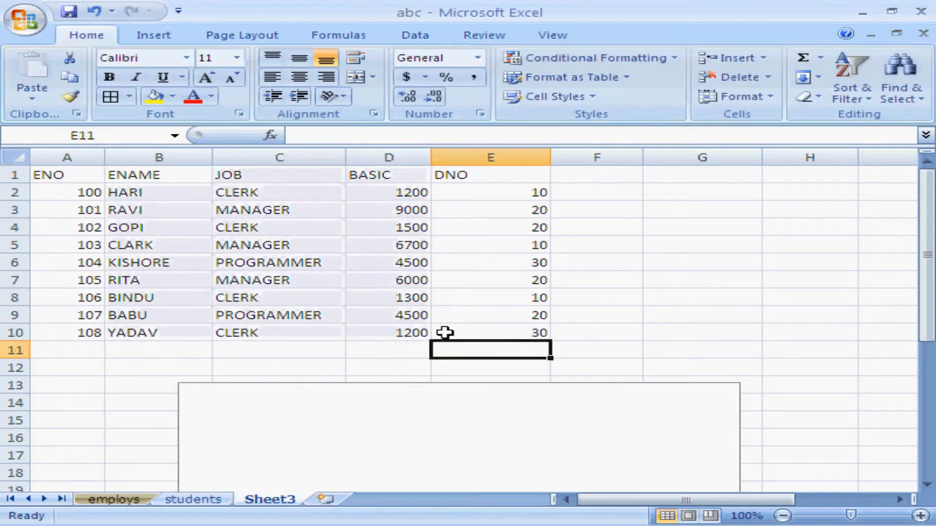
click(379, 448)
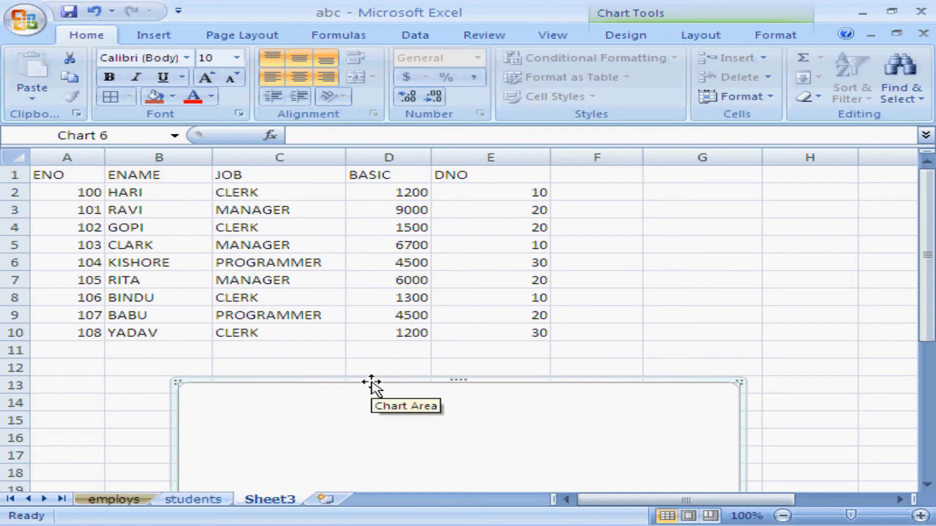
click(623, 38)
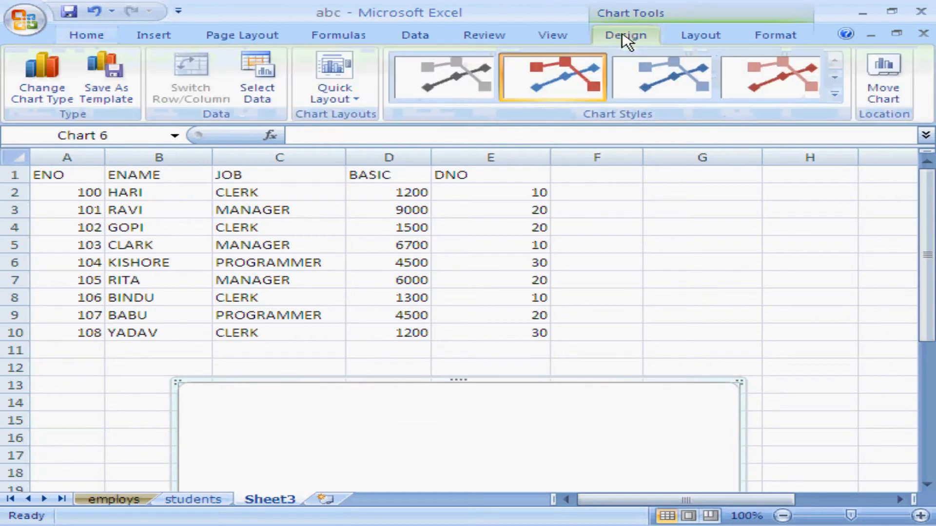
click(276, 95)
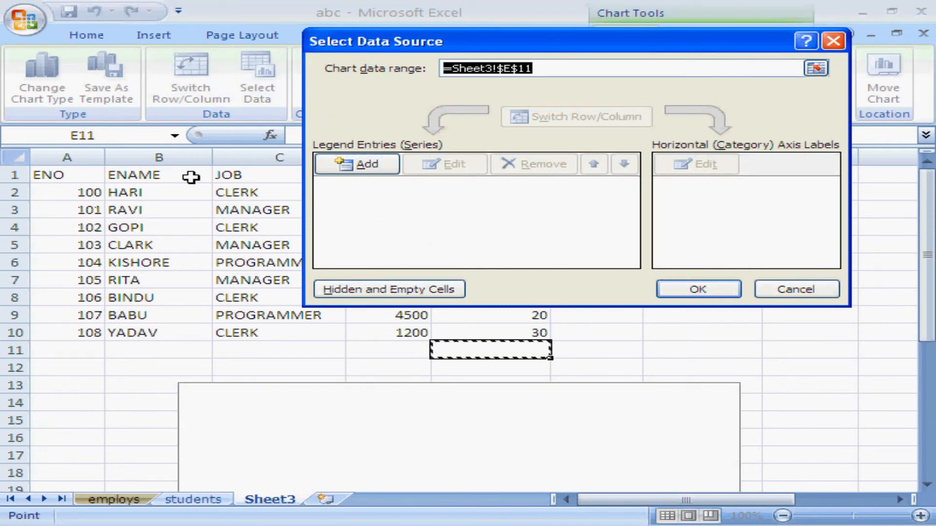
drag(190, 175, 372, 334)
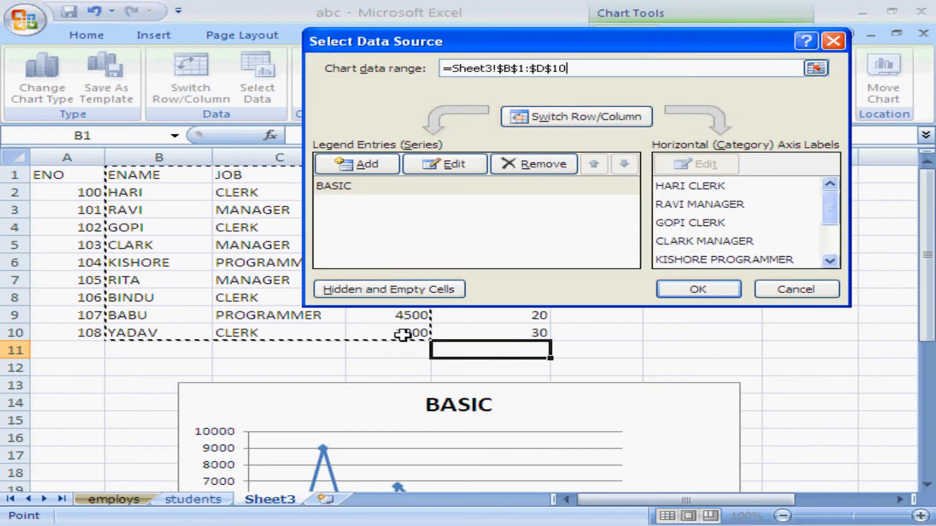
click(696, 291)
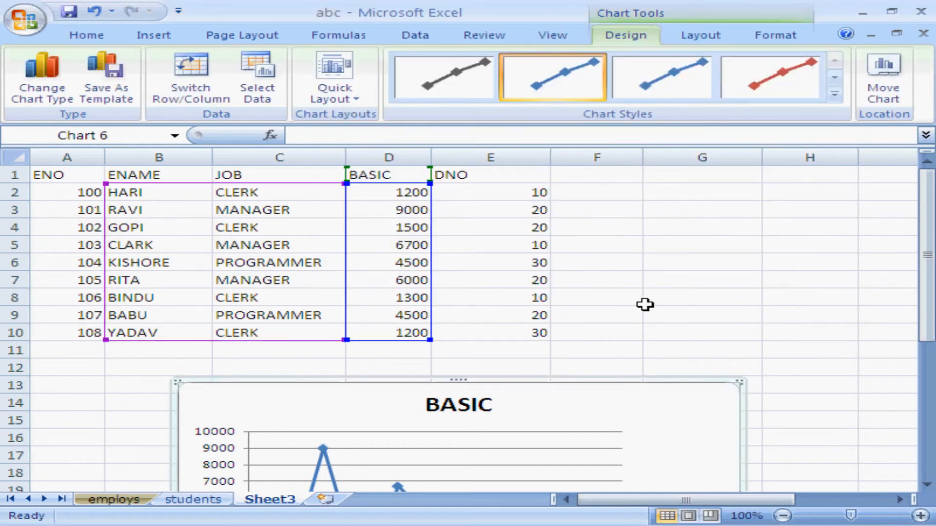
- Try to change the BASIC data series to a Volume-High-Low-Close stock chart
click(926, 485)
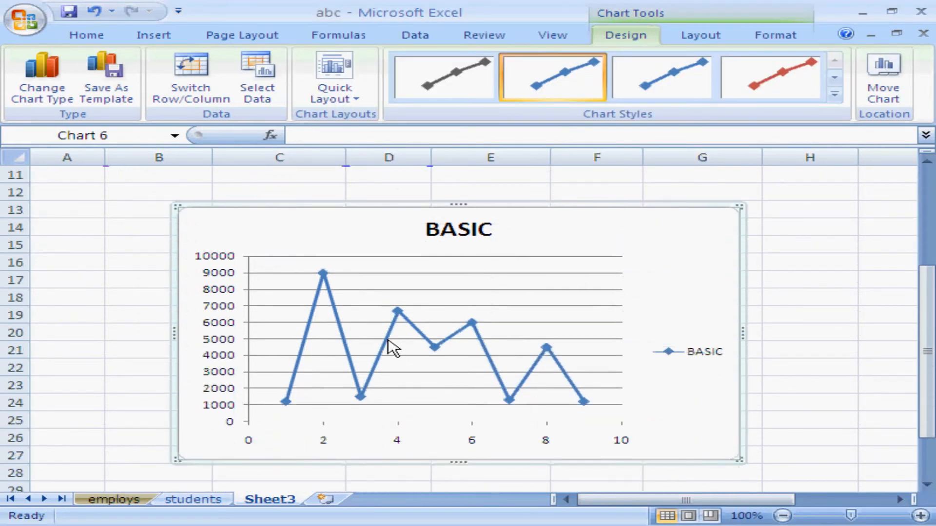
click(385, 352)
click(49, 105)
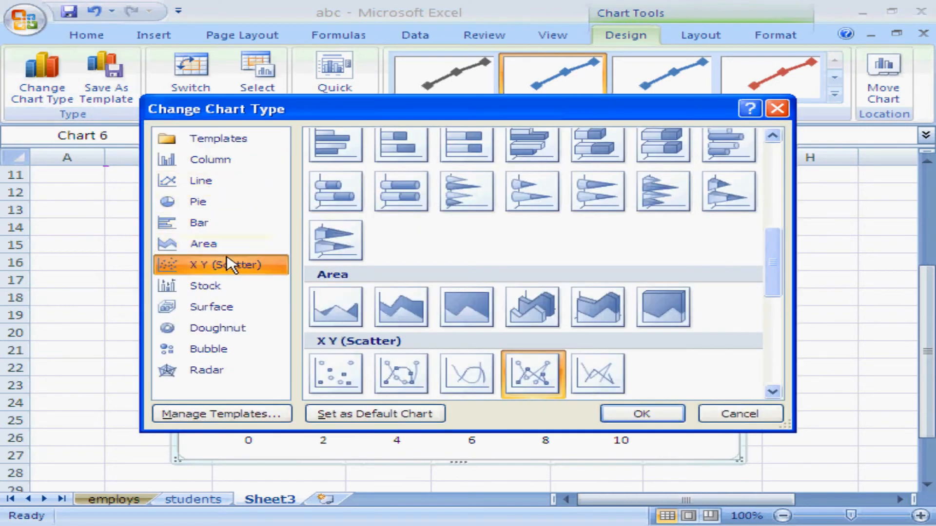
click(237, 291)
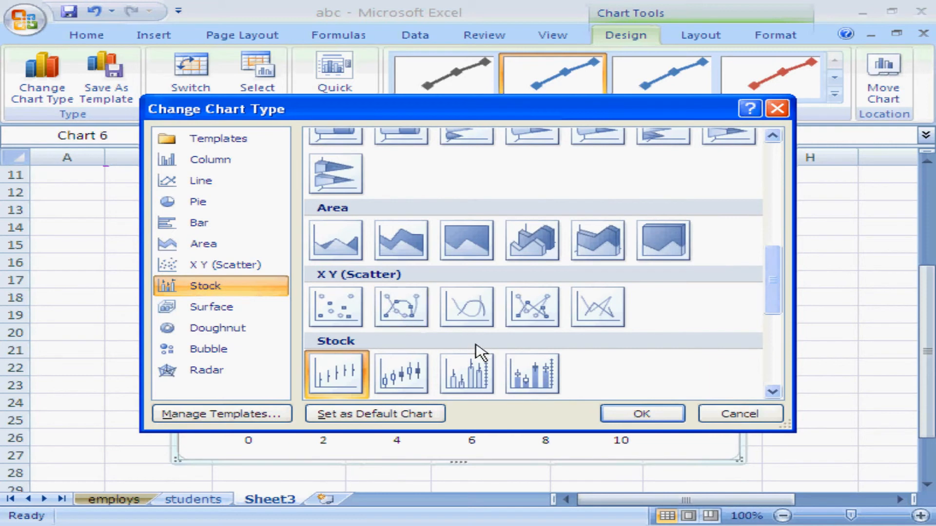
click(471, 372)
click(632, 415)
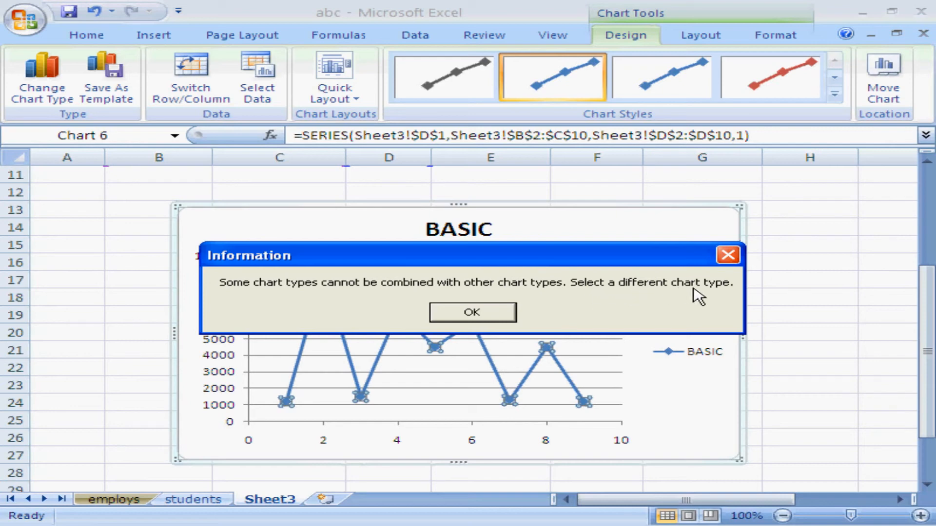
click(498, 314)
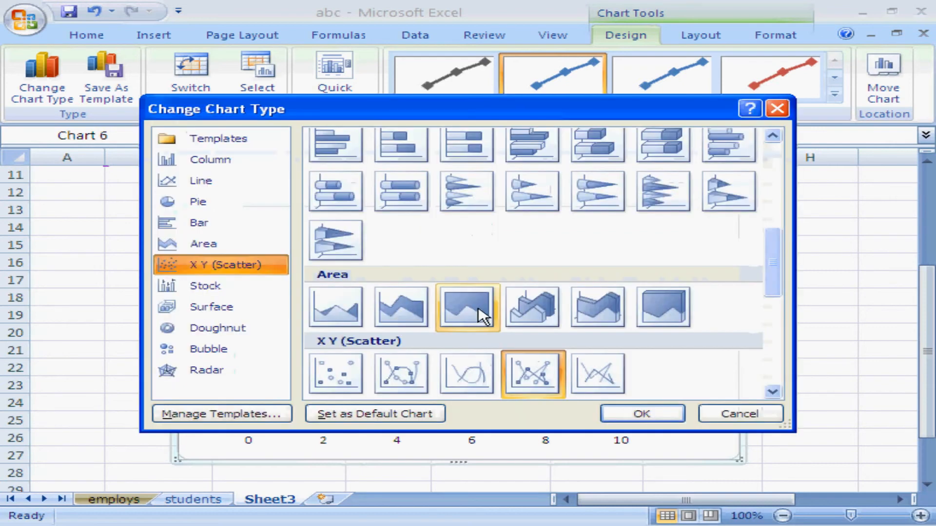
- Try to change the BASIC data series to a 3-D Surface chart, and leave the chart type selection
click(232, 308)
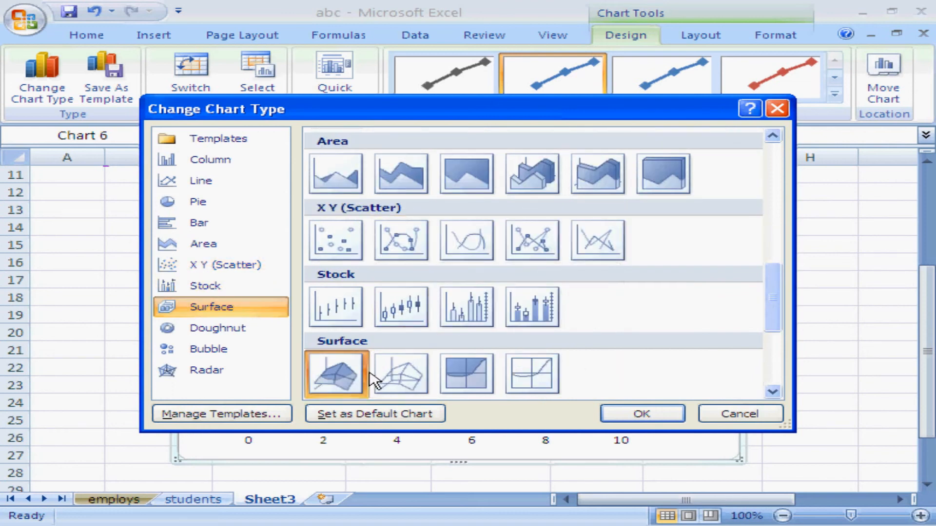
click(646, 416)
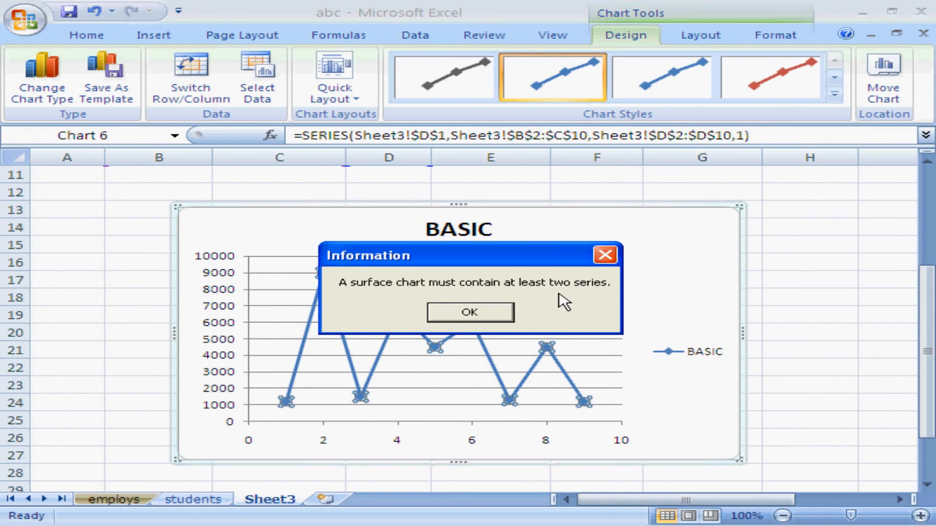
click(604, 256)
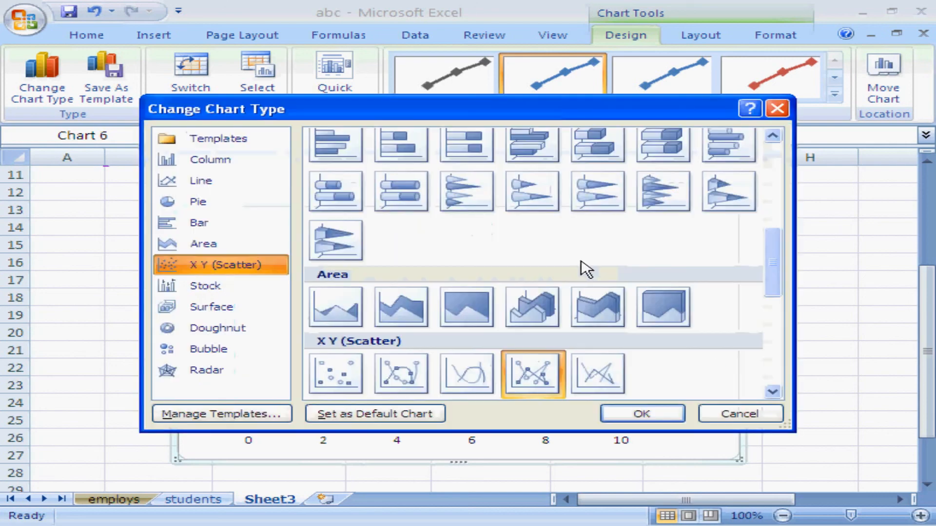
click(725, 419)
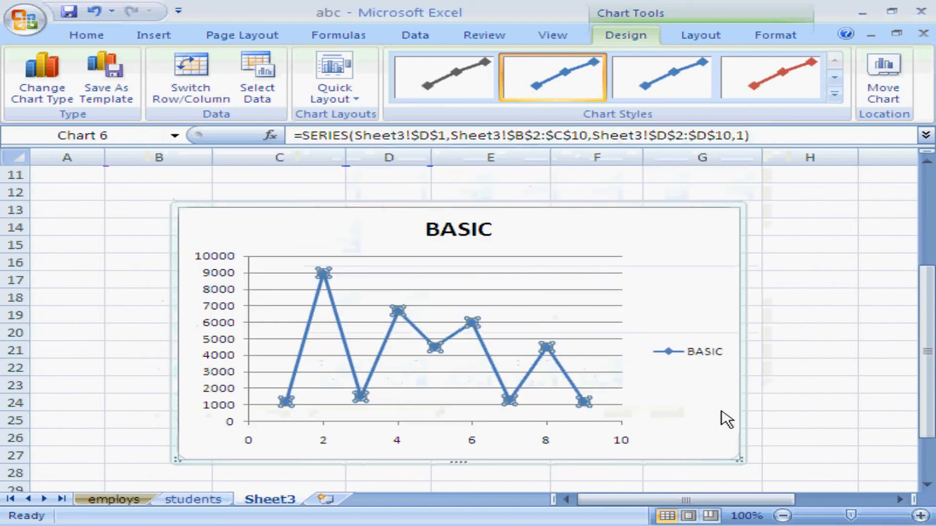
- Select the whole BASIC scatter chart below the employee data
click(926, 195)
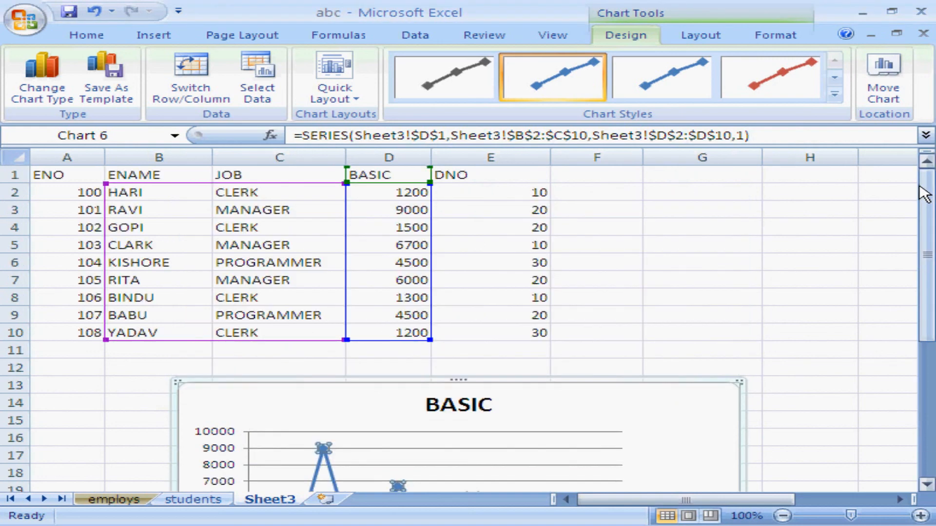
click(737, 390)
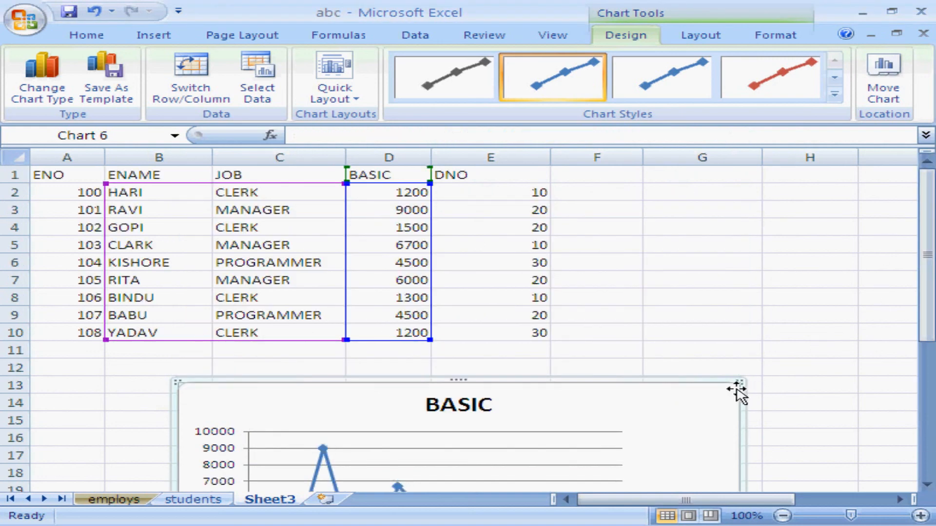